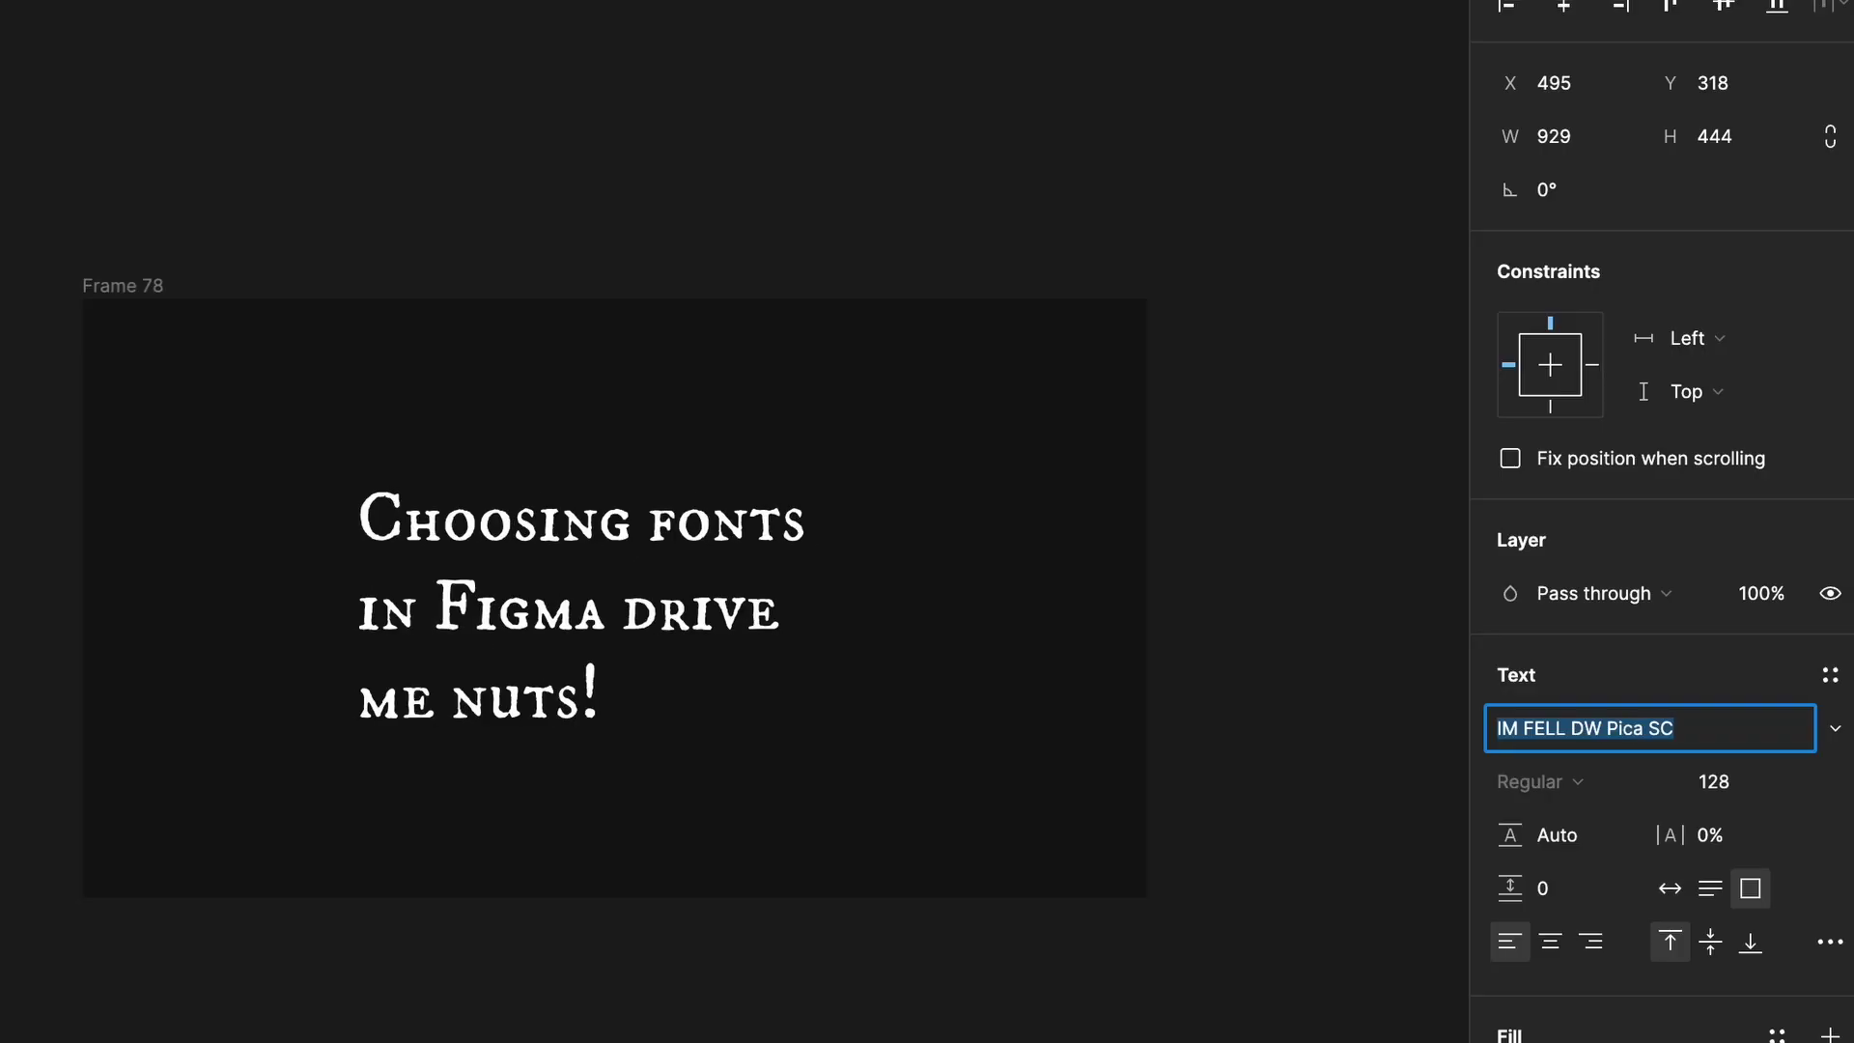
Step: Step the headline font past IBM Plex Serif to IBM Plex Sans Thai, then scroll the full font list
key("Down")
key("Down")
key("Down")
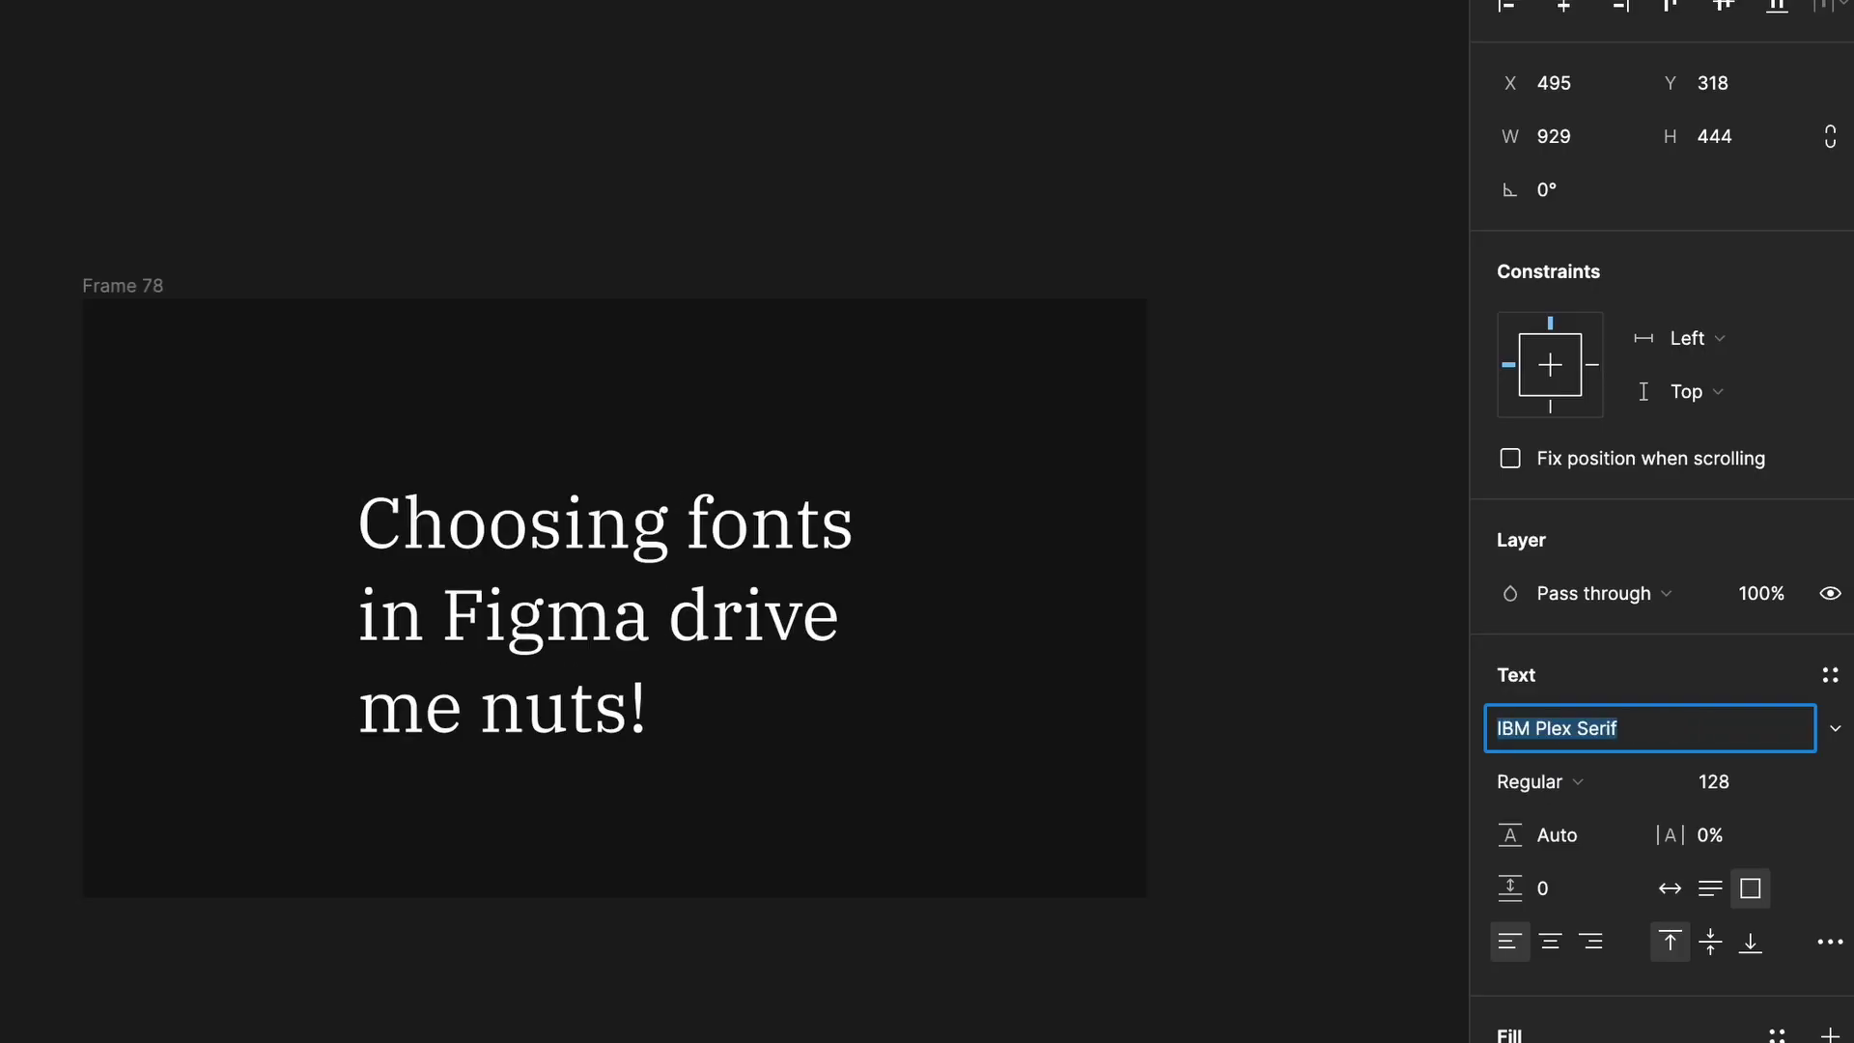
key("Down")
left_click(1835, 730)
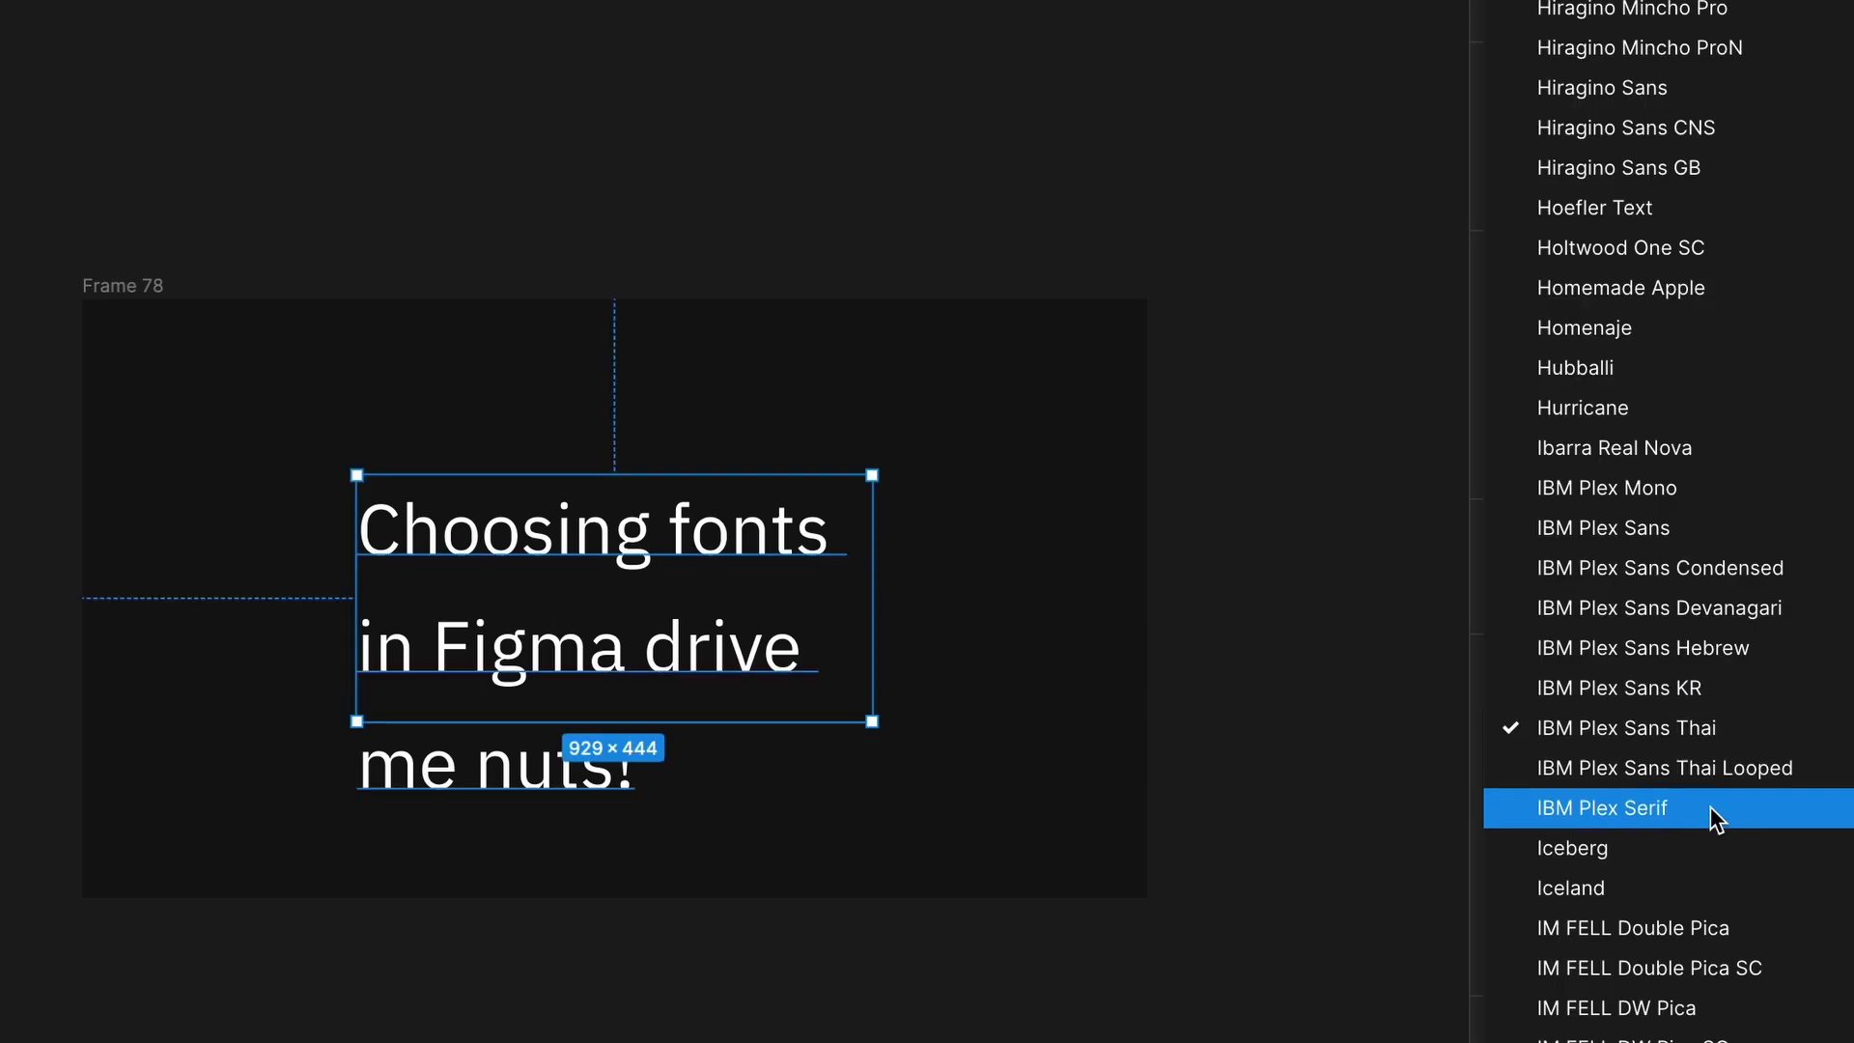
scroll(1705, 942, "up", 10)
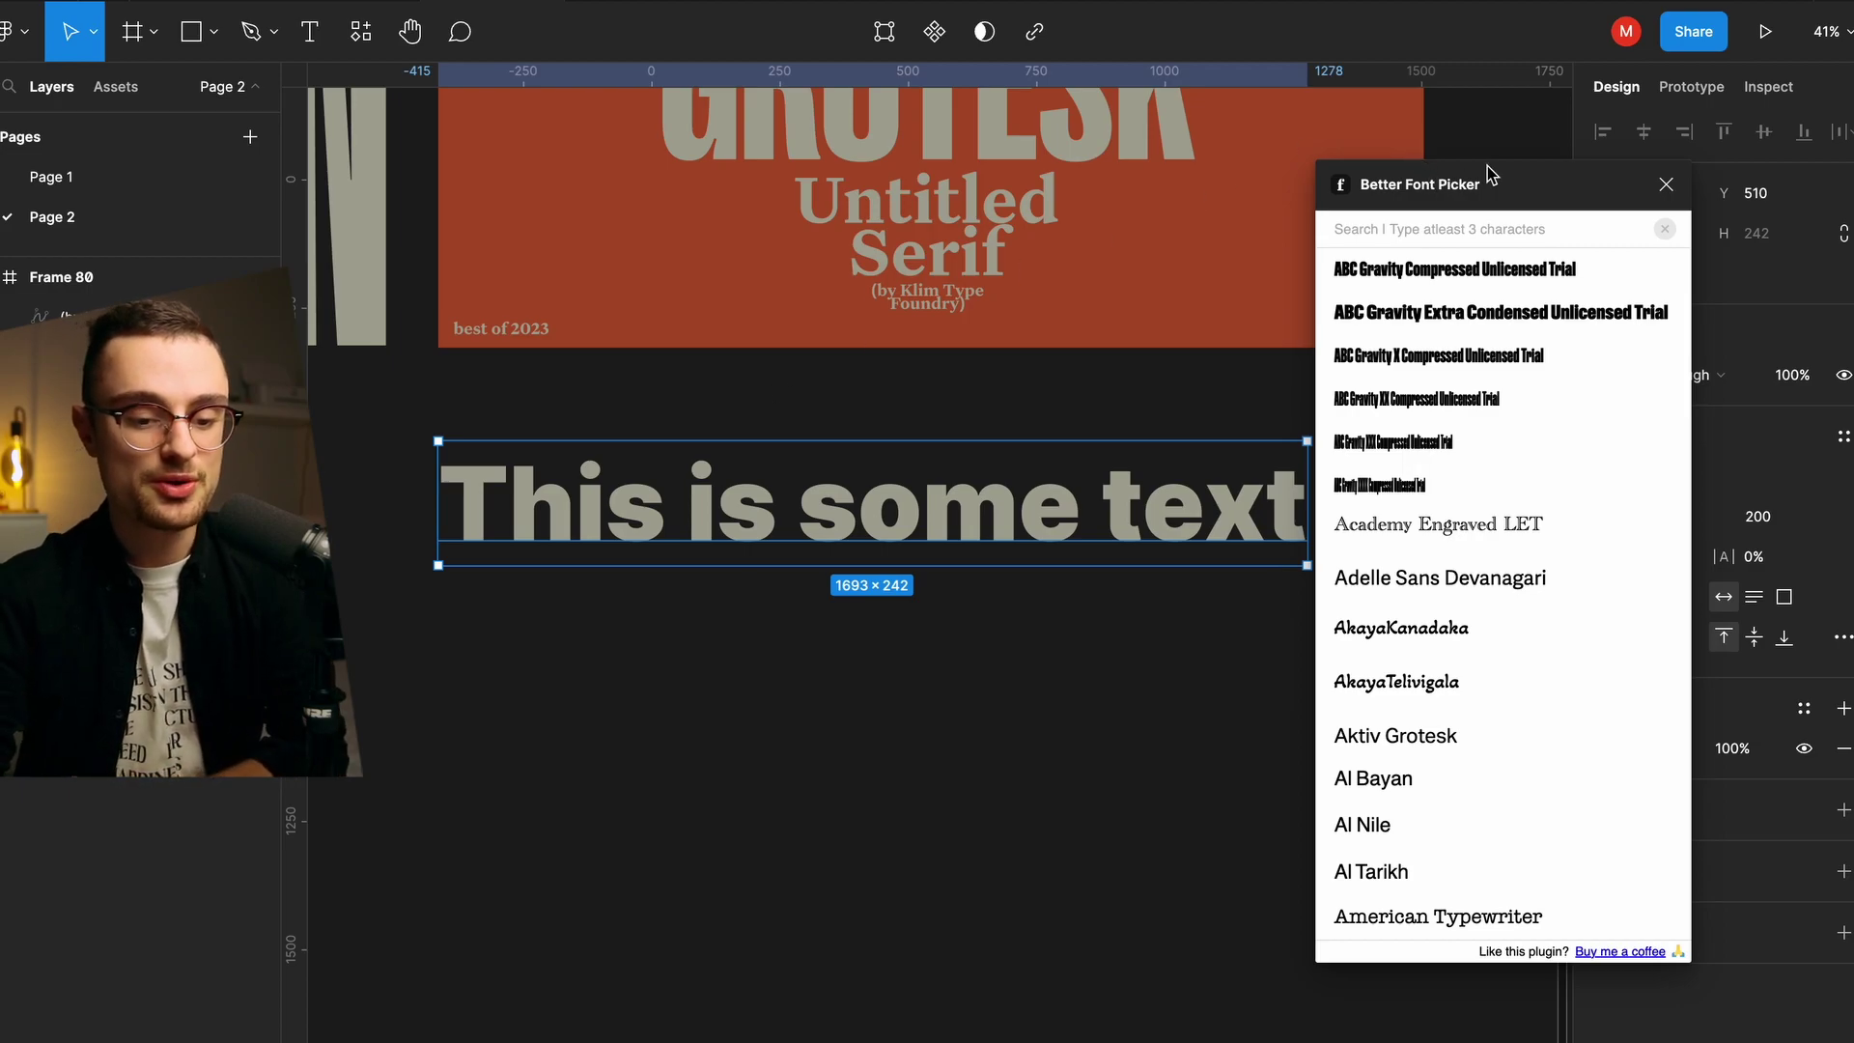
Step: Move the Better Font Picker window off the properties and scroll its list down toward Jolly Lodger
left_click_drag(1499, 187, 1319, 135)
scroll(1311, 592, "down", 15)
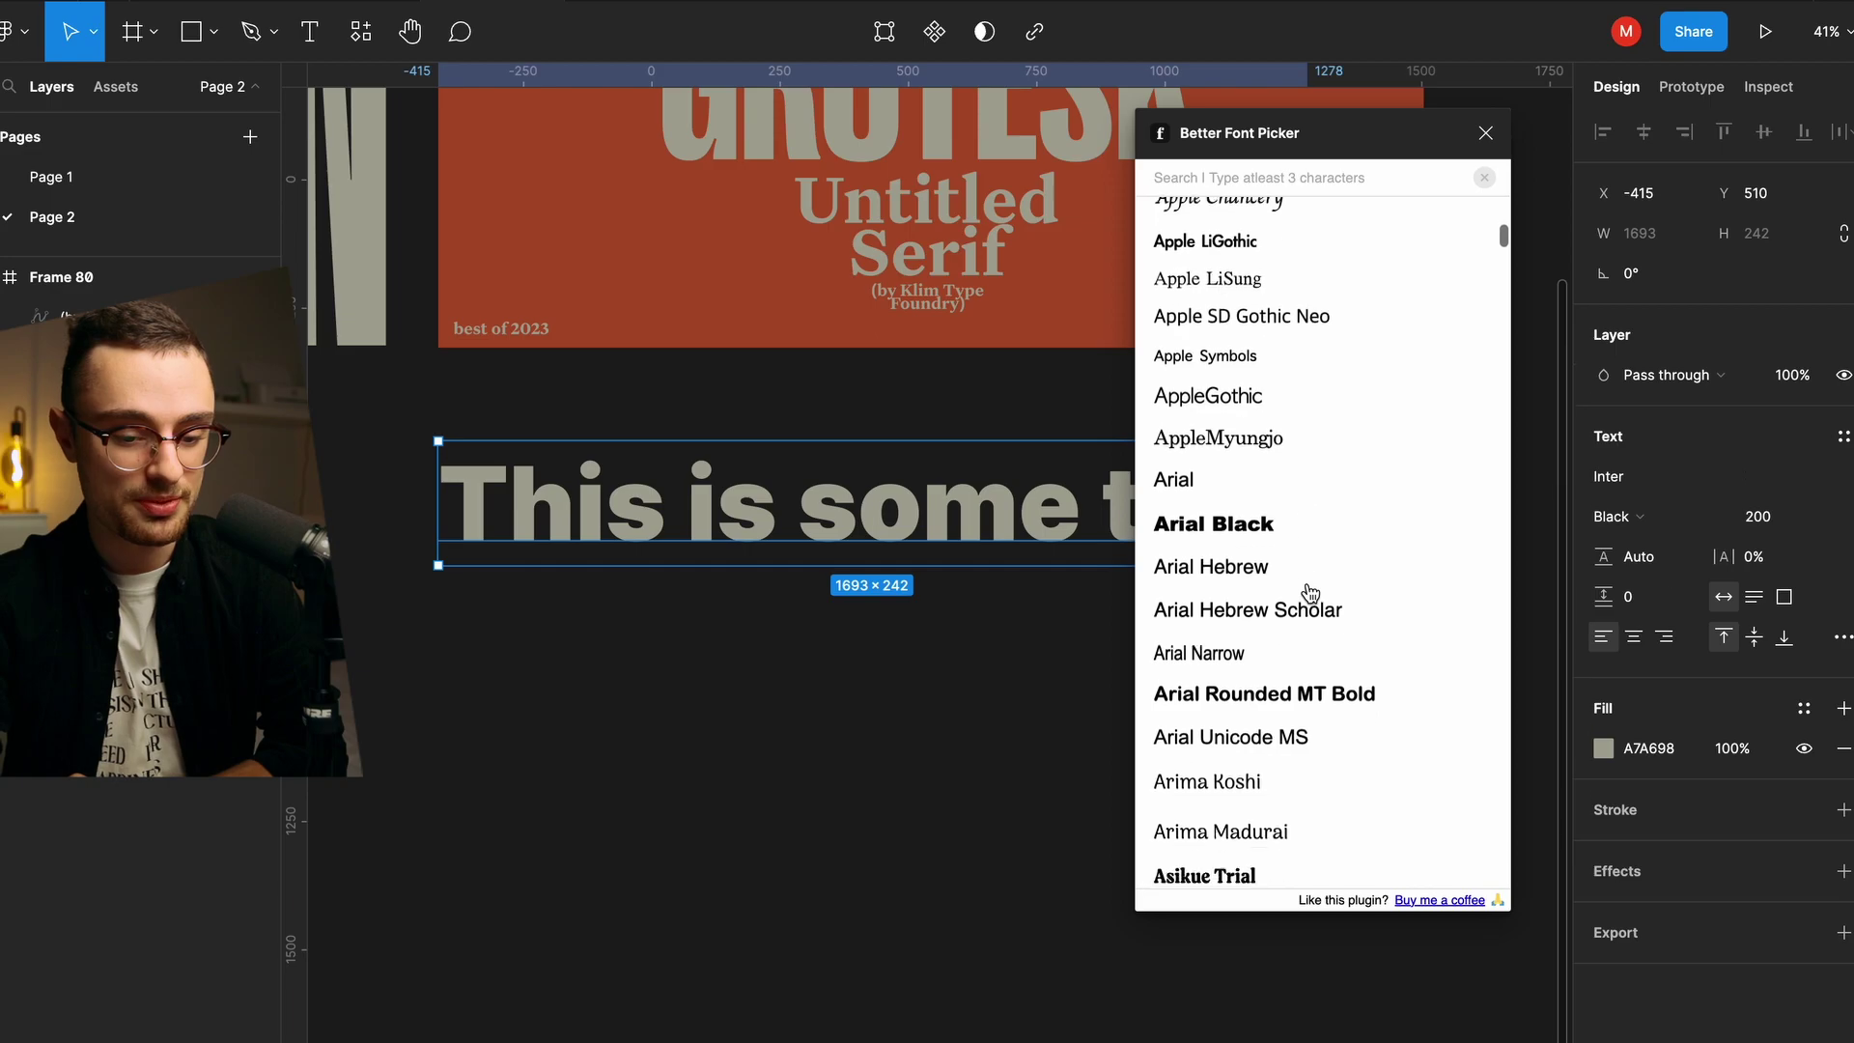
scroll(1290, 501, "down", 15)
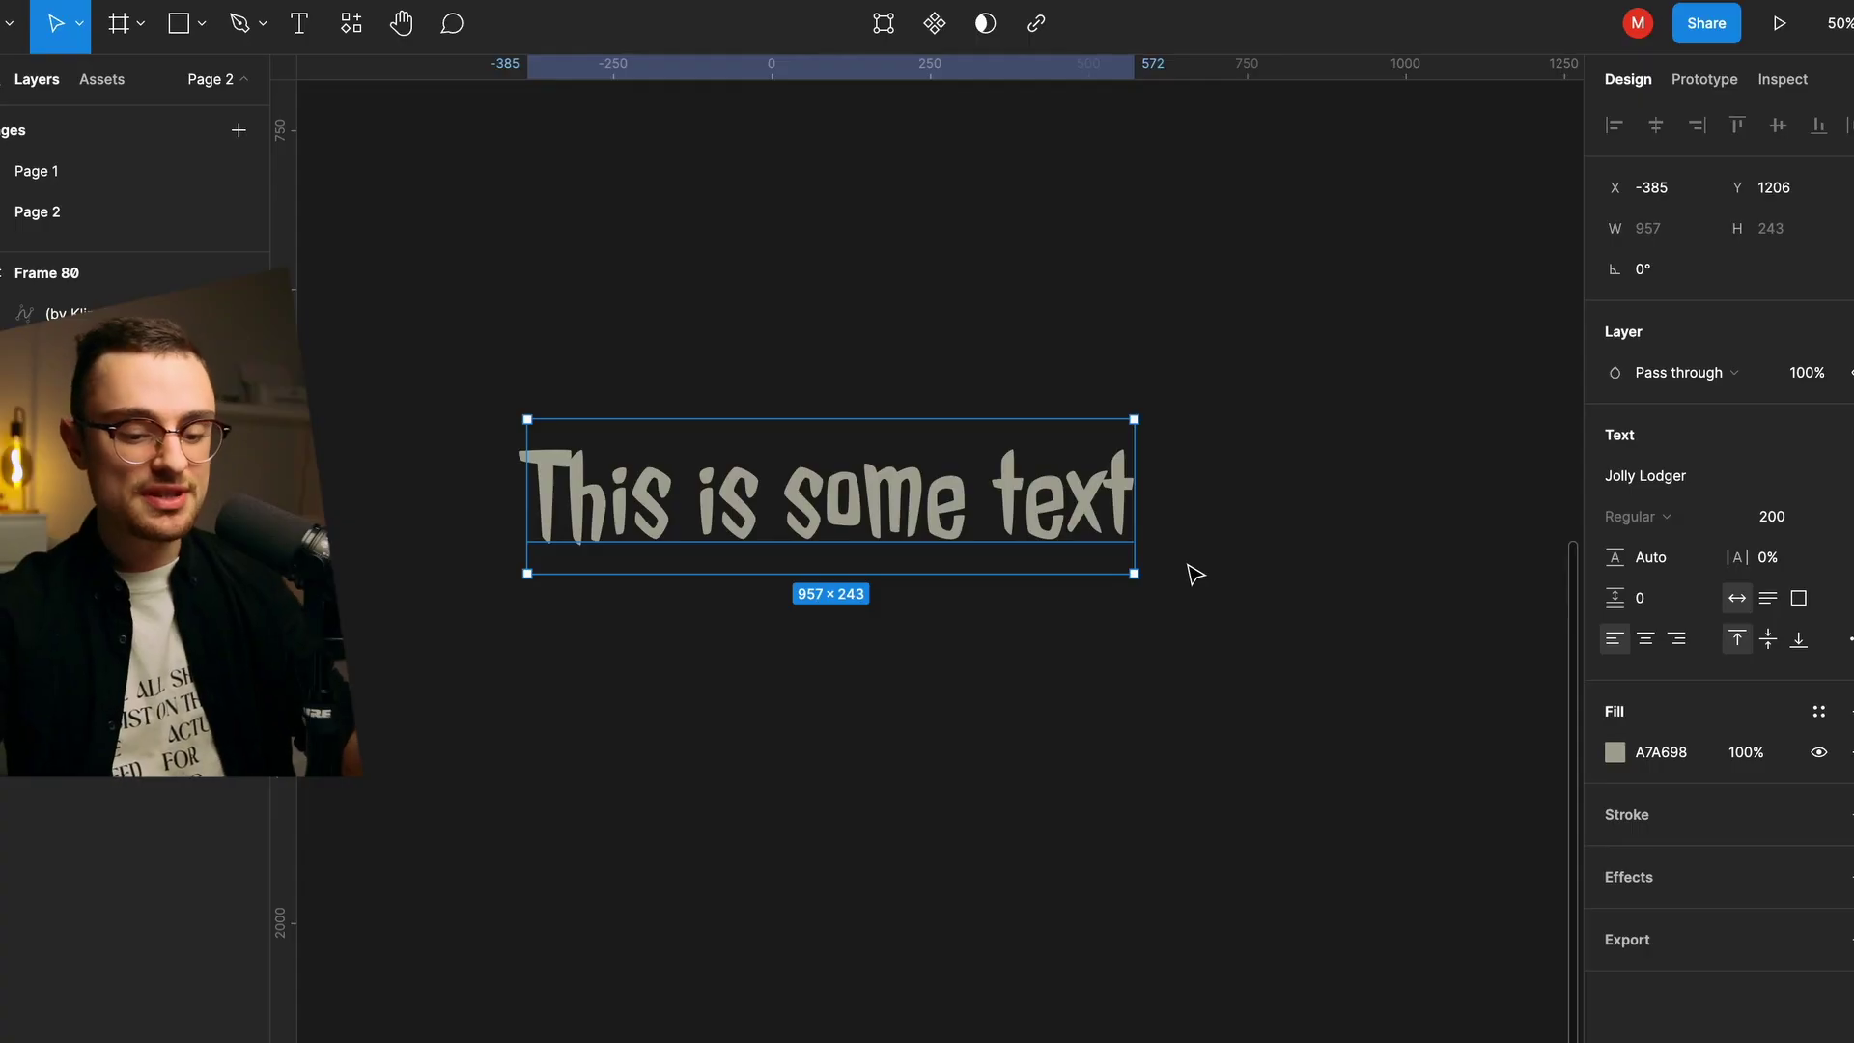
Step: Relaunch Better Font Picker from Plugins > Recents on the 'This is some text' layer
right_click(1053, 530)
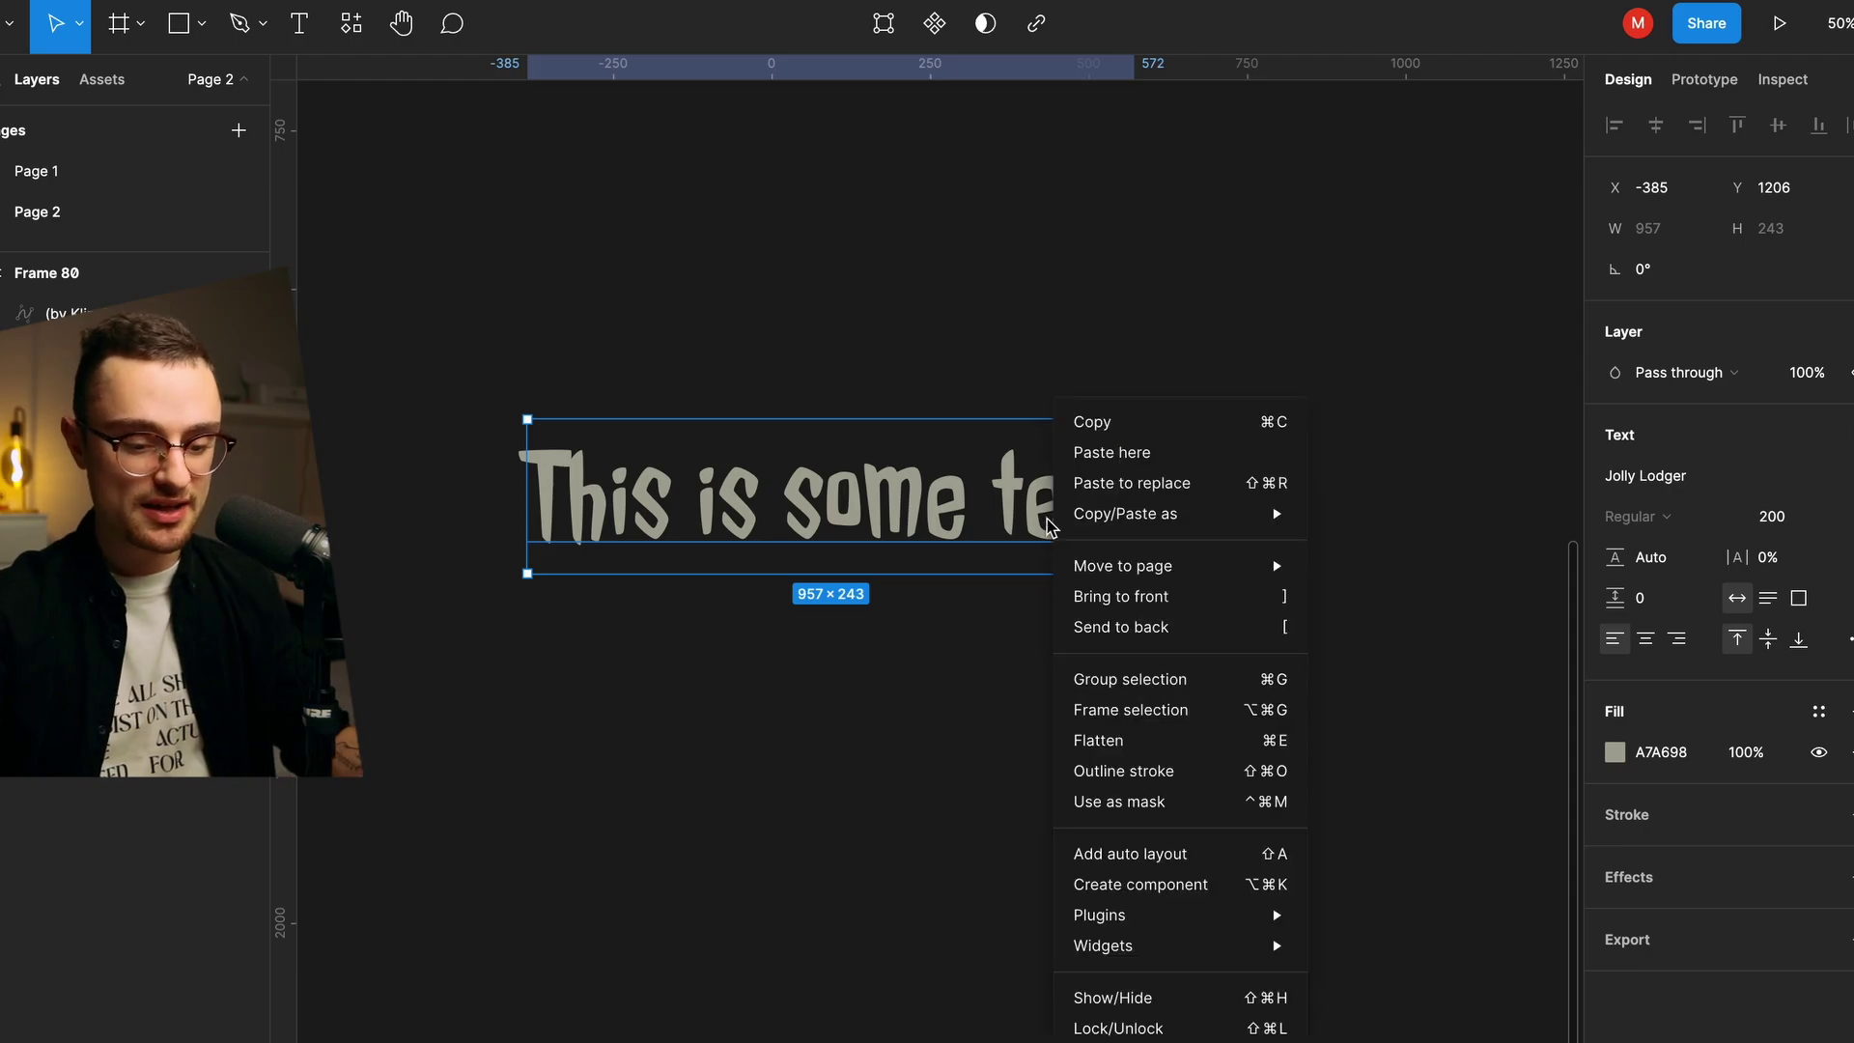
mouse_move(1142, 943)
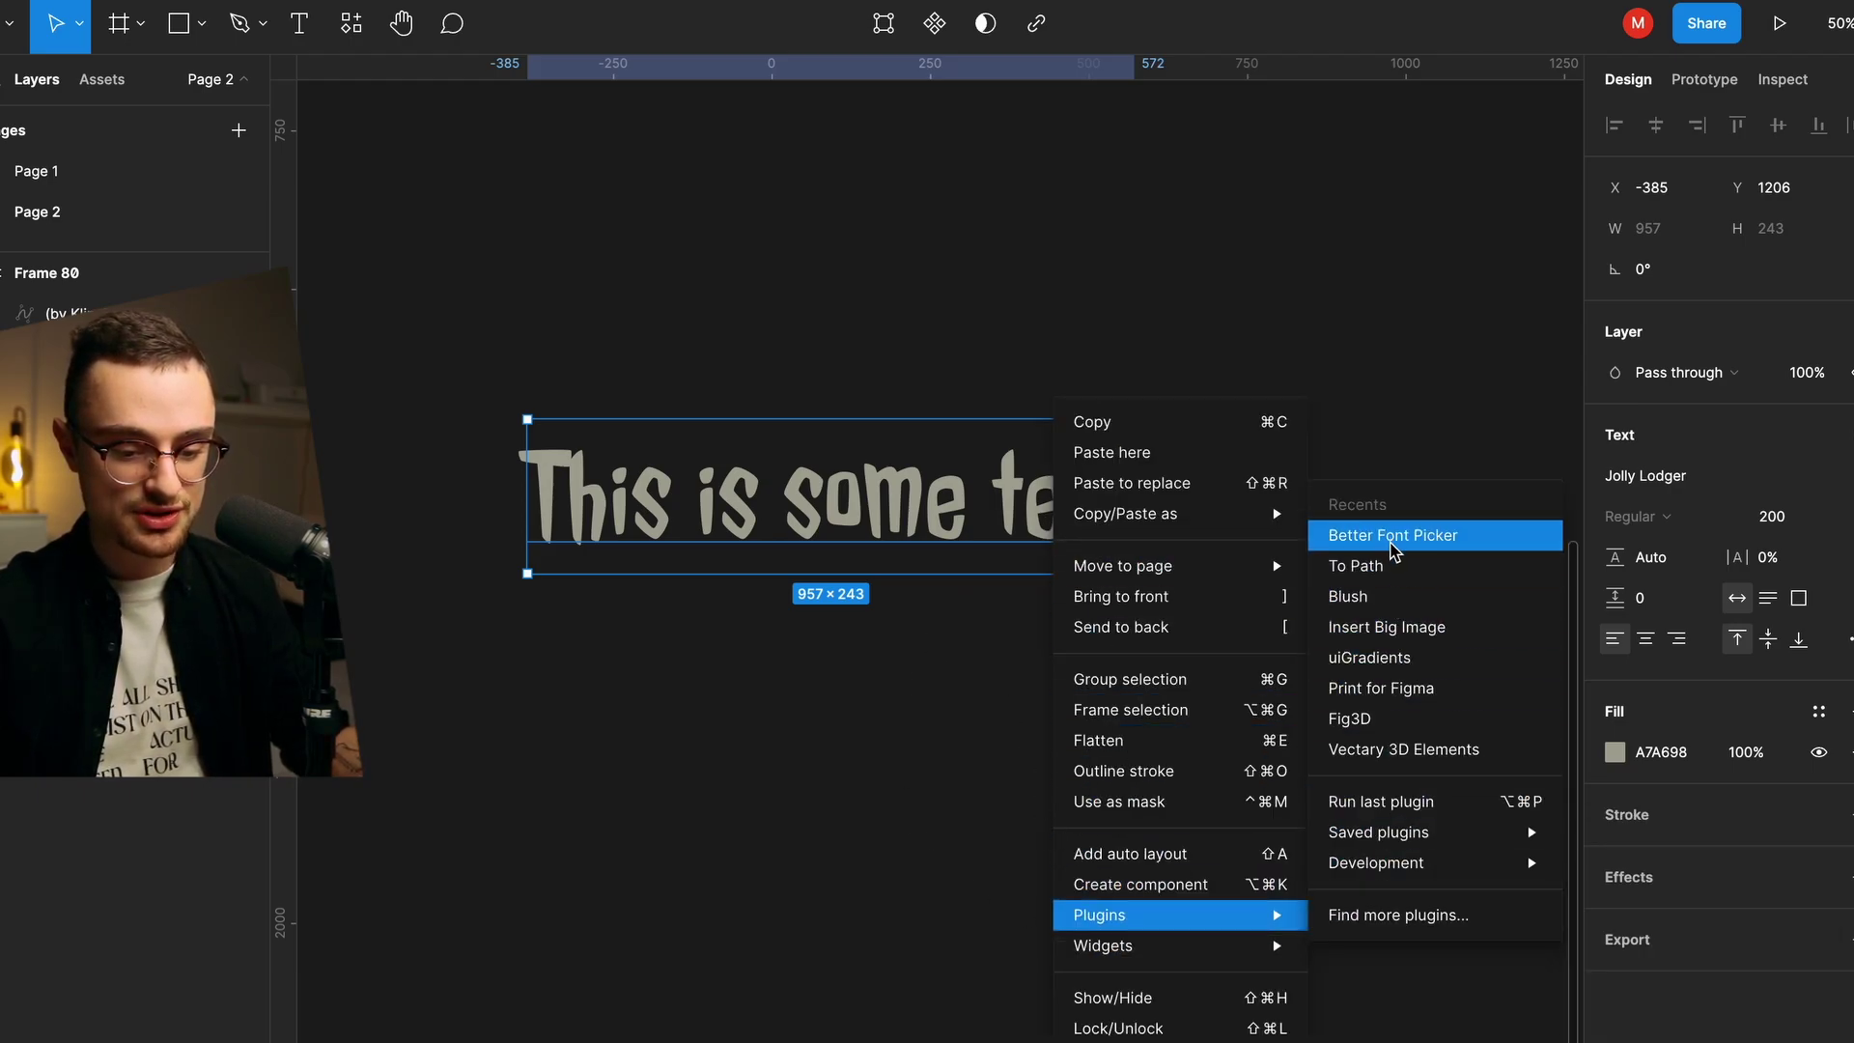
left_click(1394, 537)
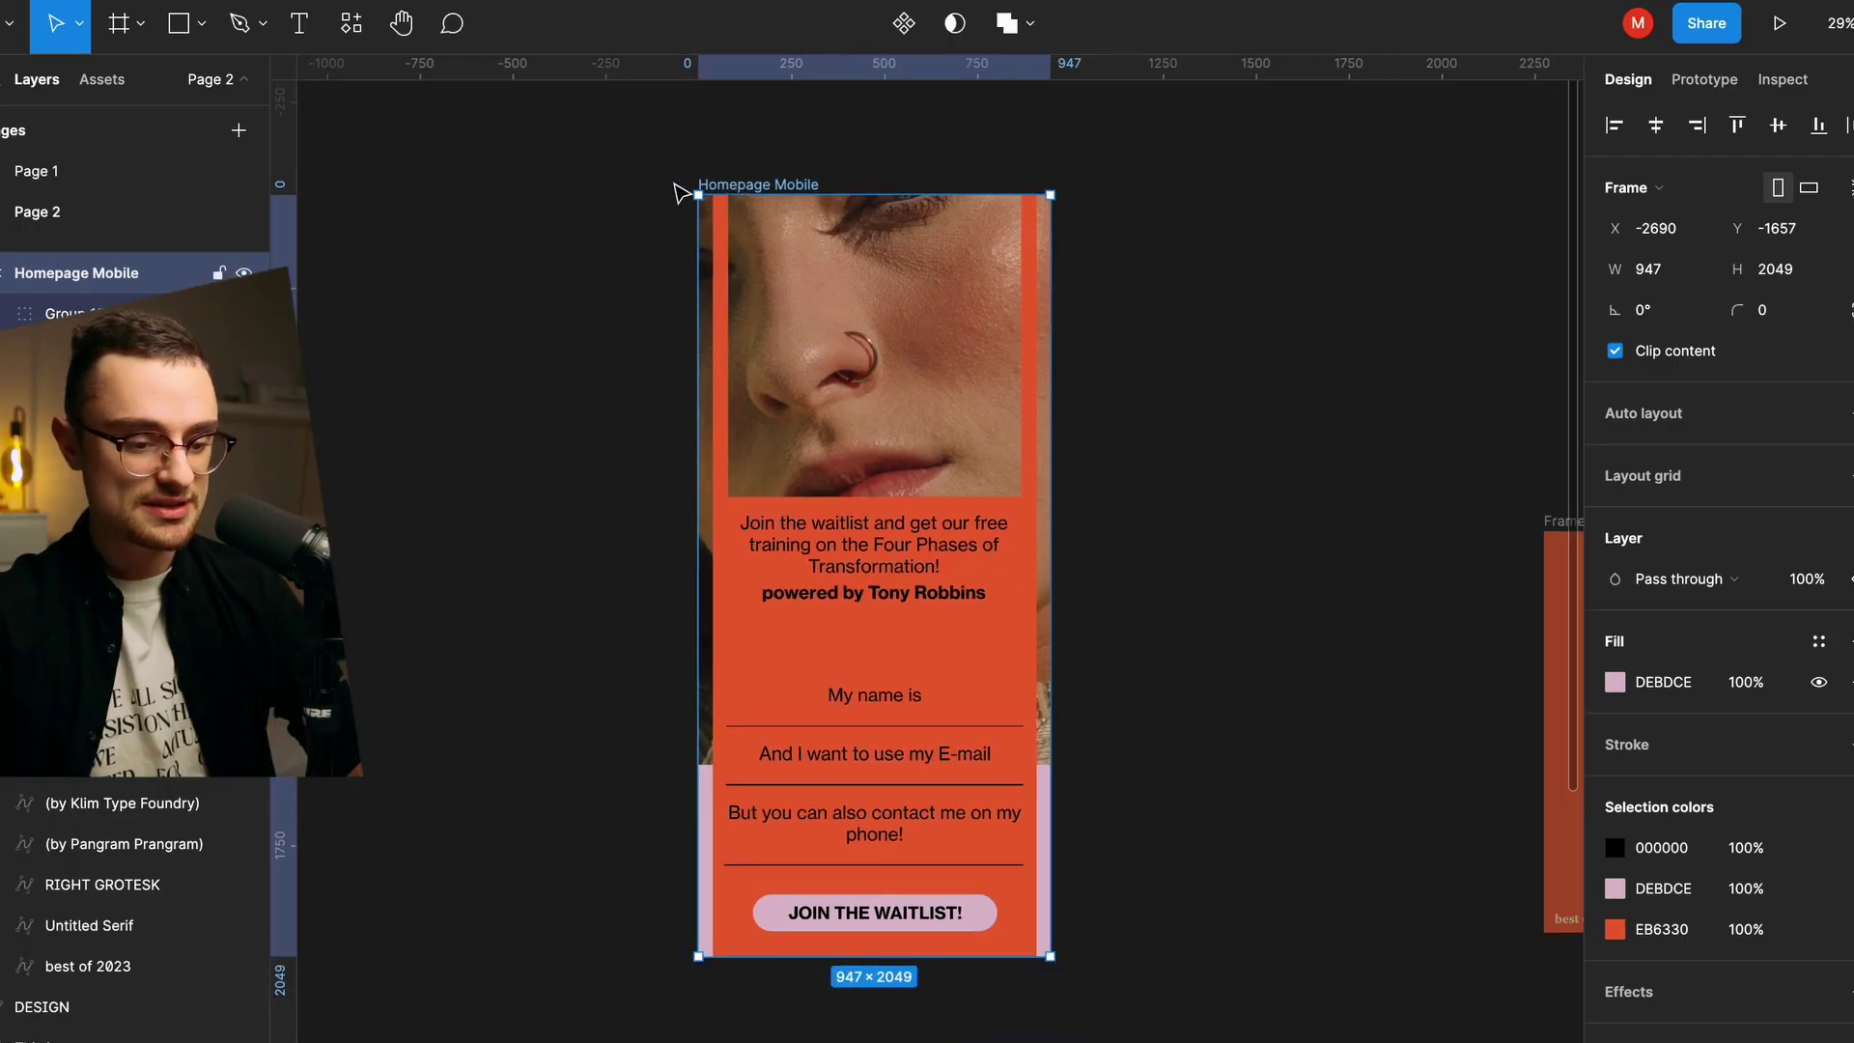
Step: Drag the Homepage Mobile frame further left and reselect it
left_click_drag(680, 192, 616, 193)
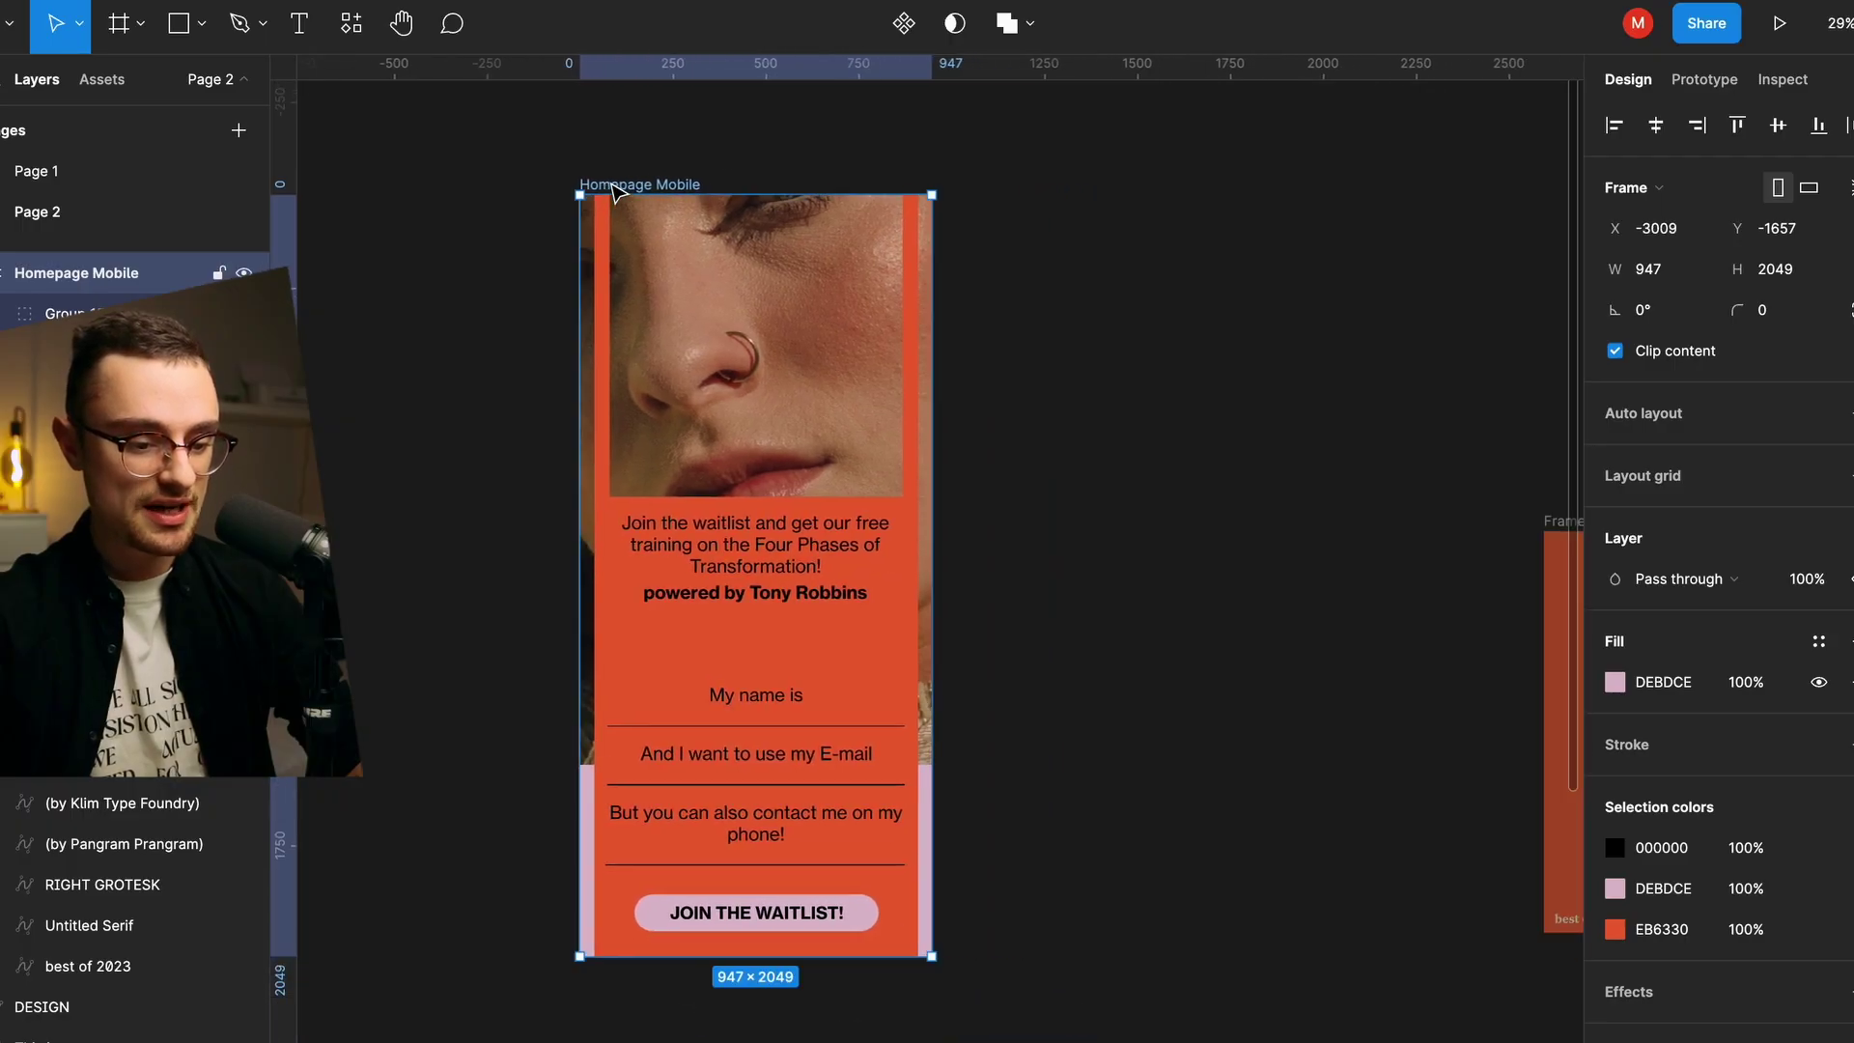
scroll(830, 192, "left", 2)
scroll(826, 194, "down", 1)
left_click(617, 305)
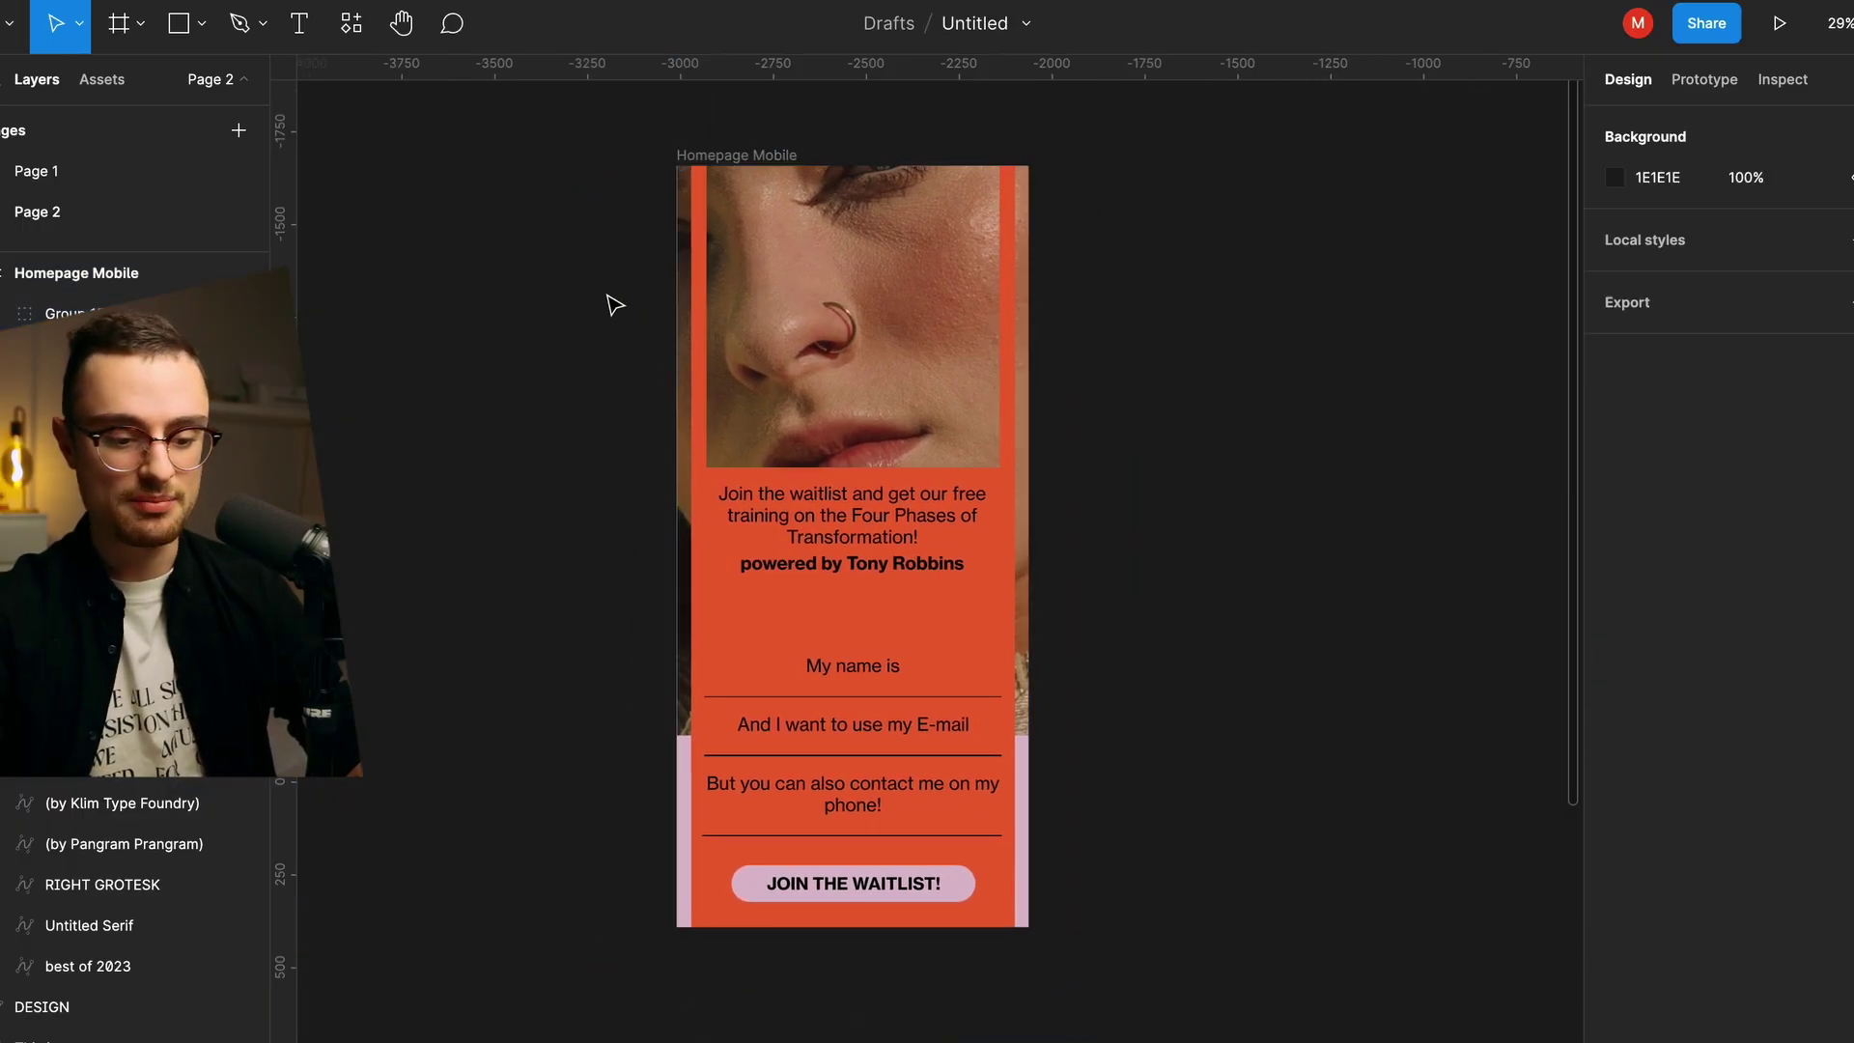
left_click(712, 155)
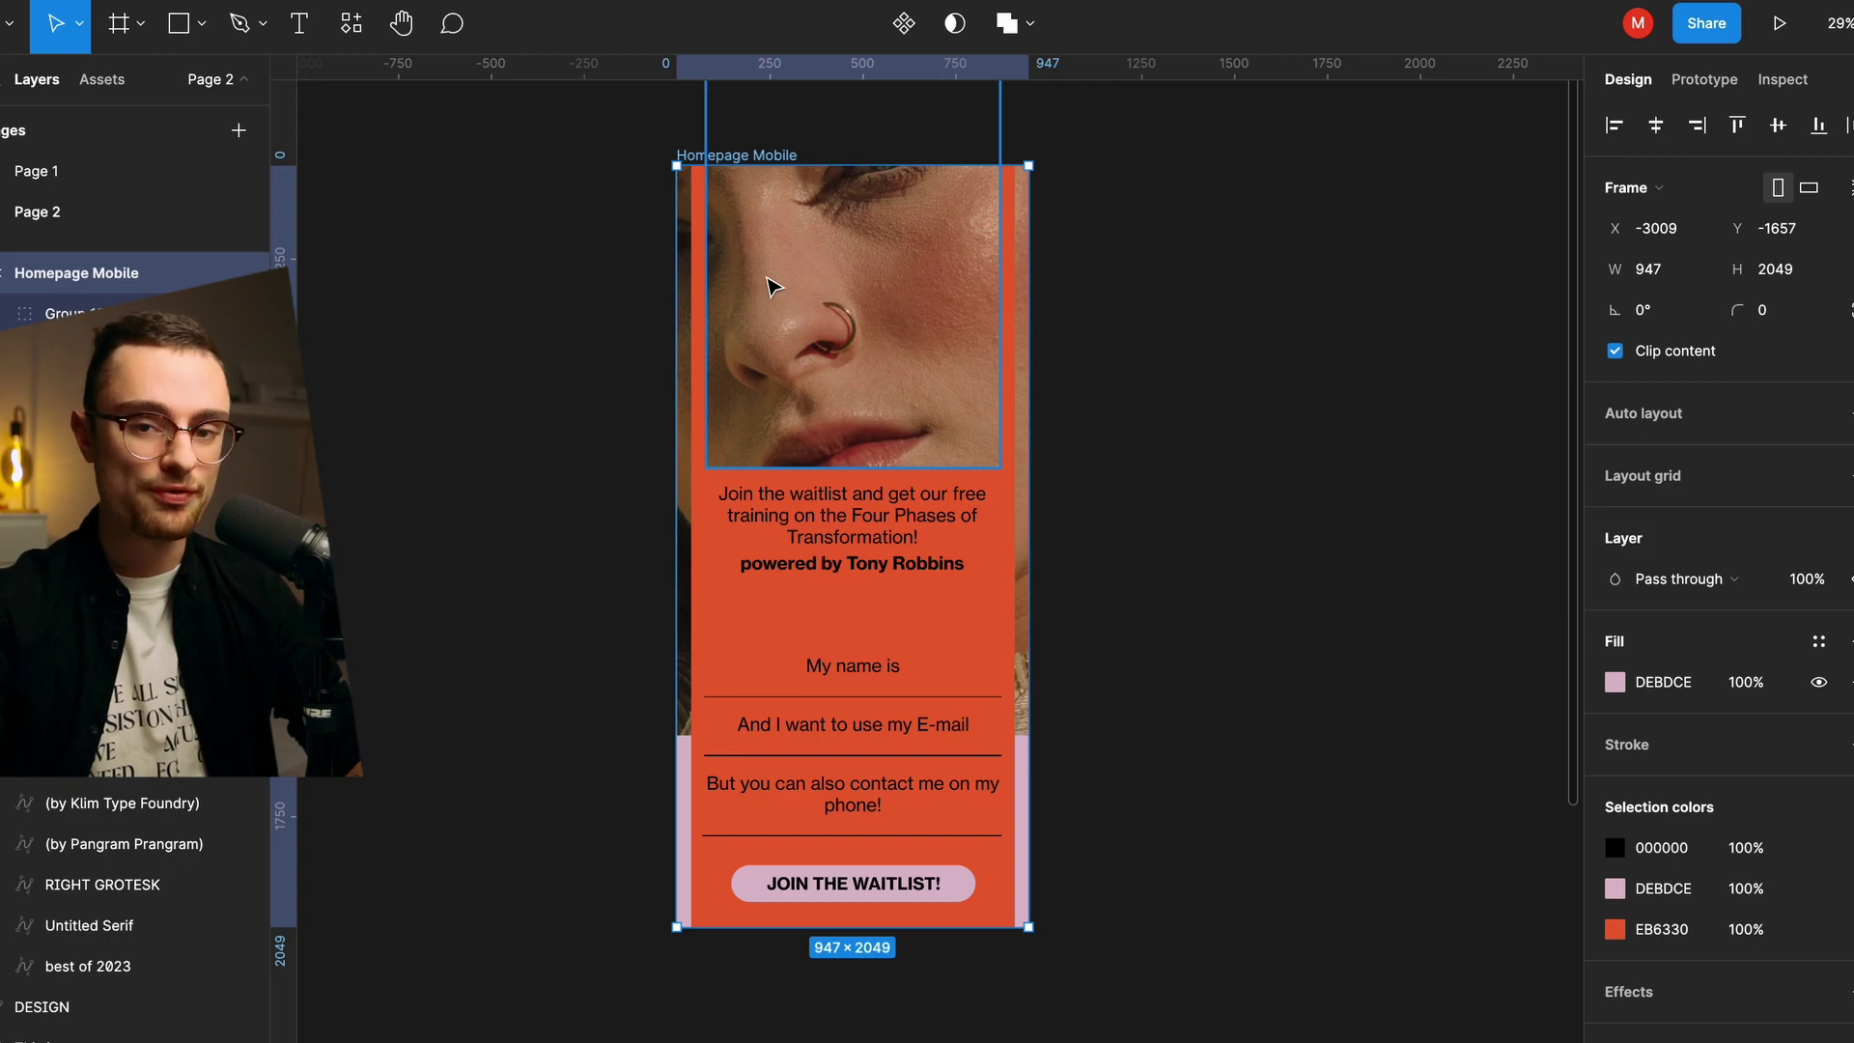
Step: Run the Vectary 3D Elements plugin on the Homepage Mobile frame
right_click(757, 467)
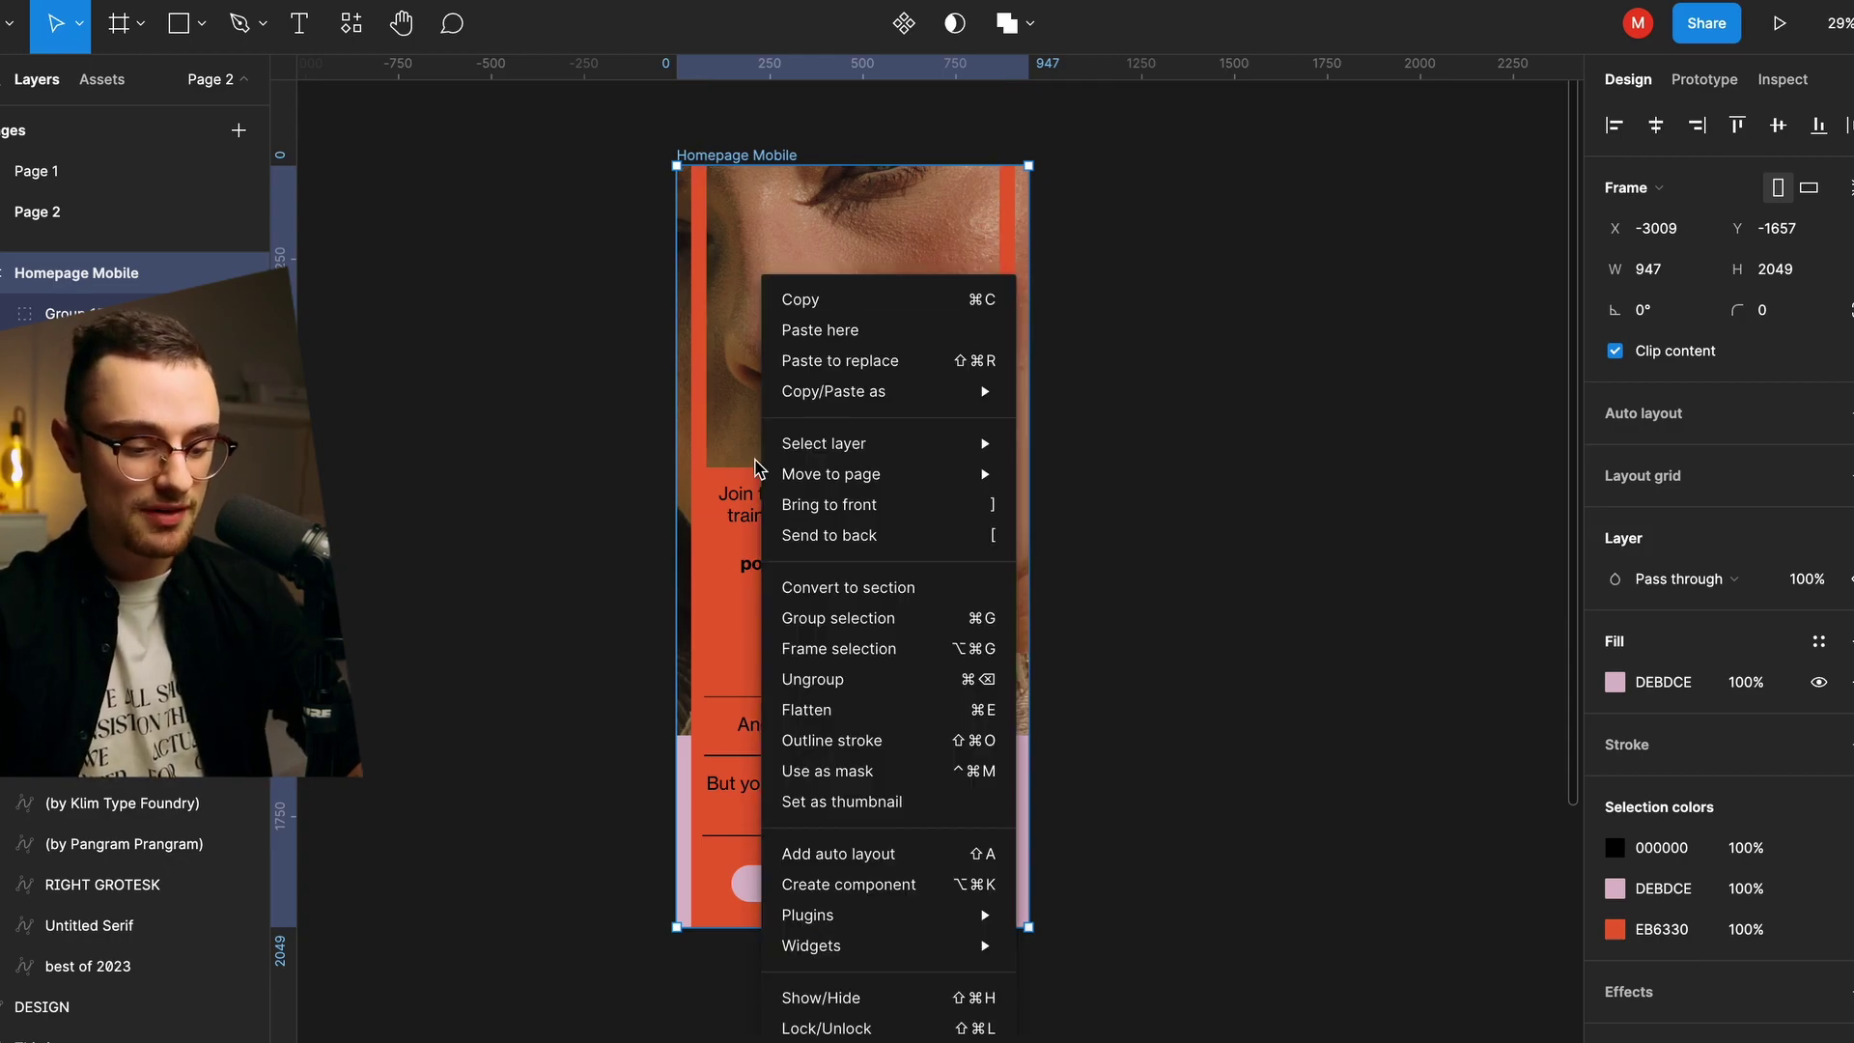
mouse_move(854, 917)
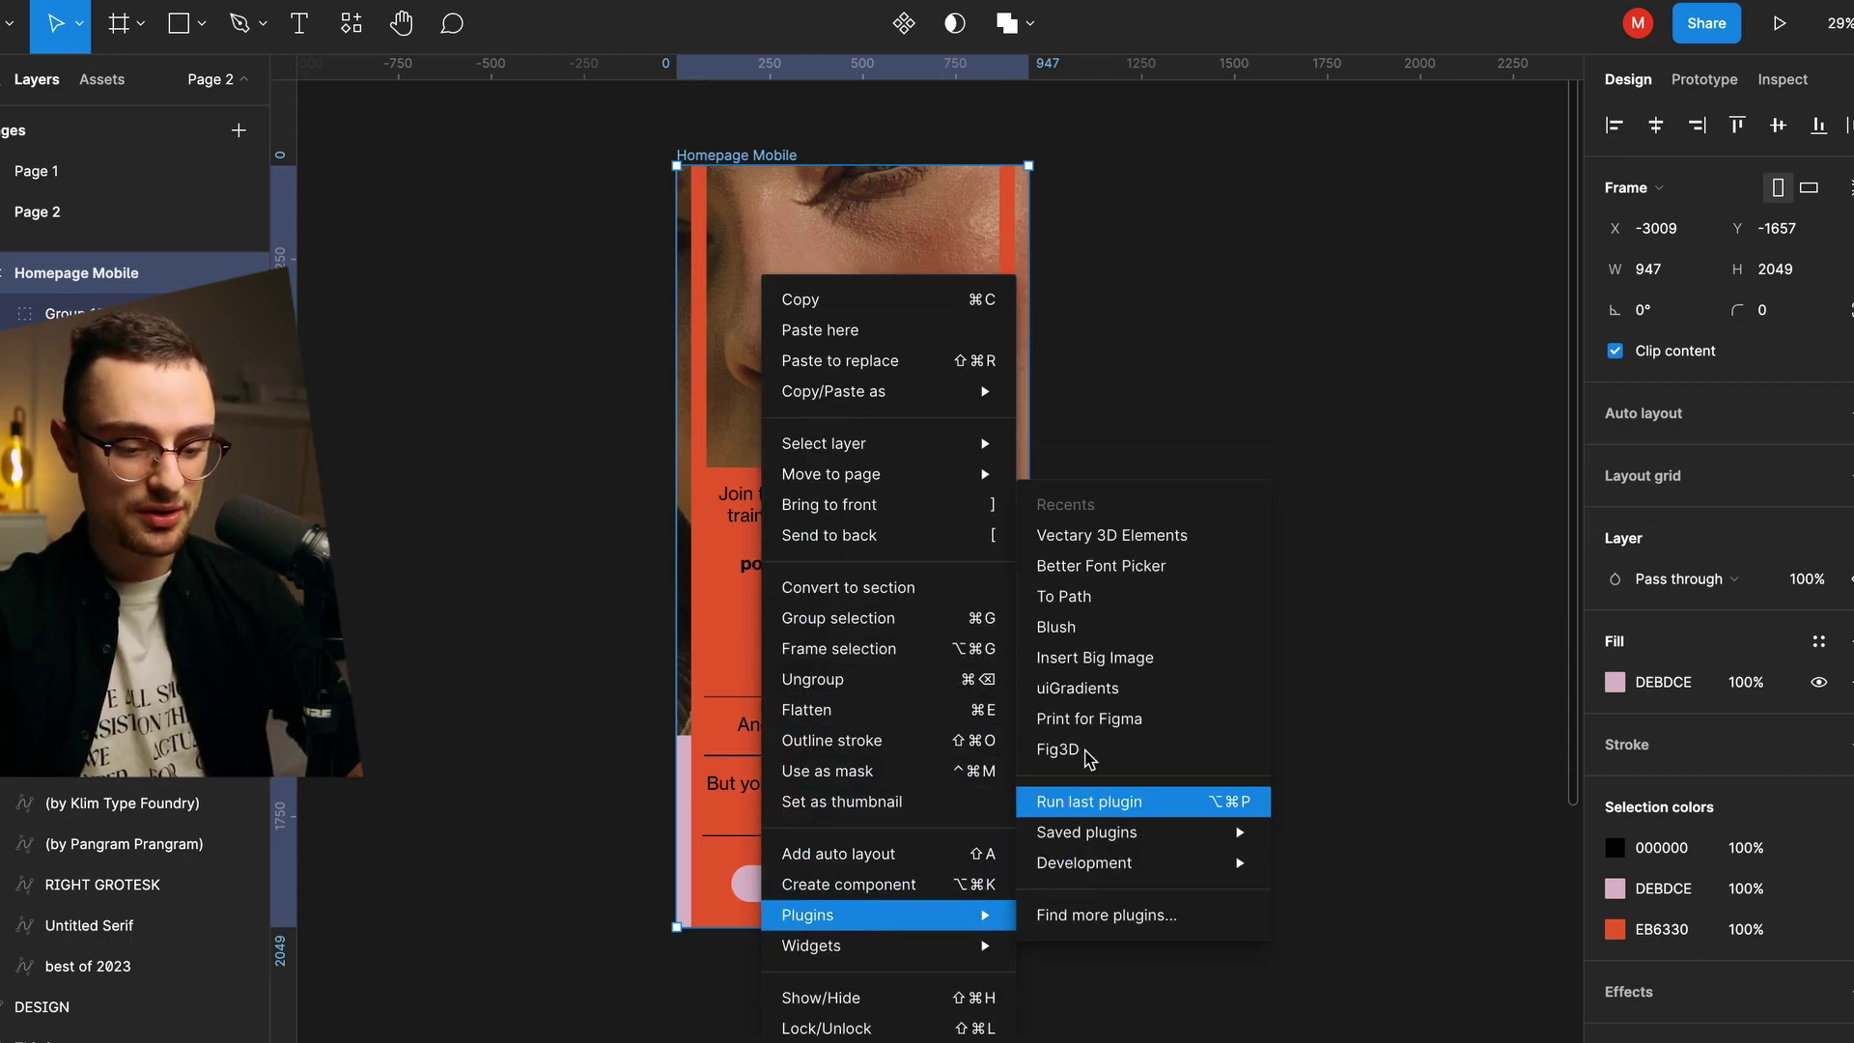
left_click(1110, 535)
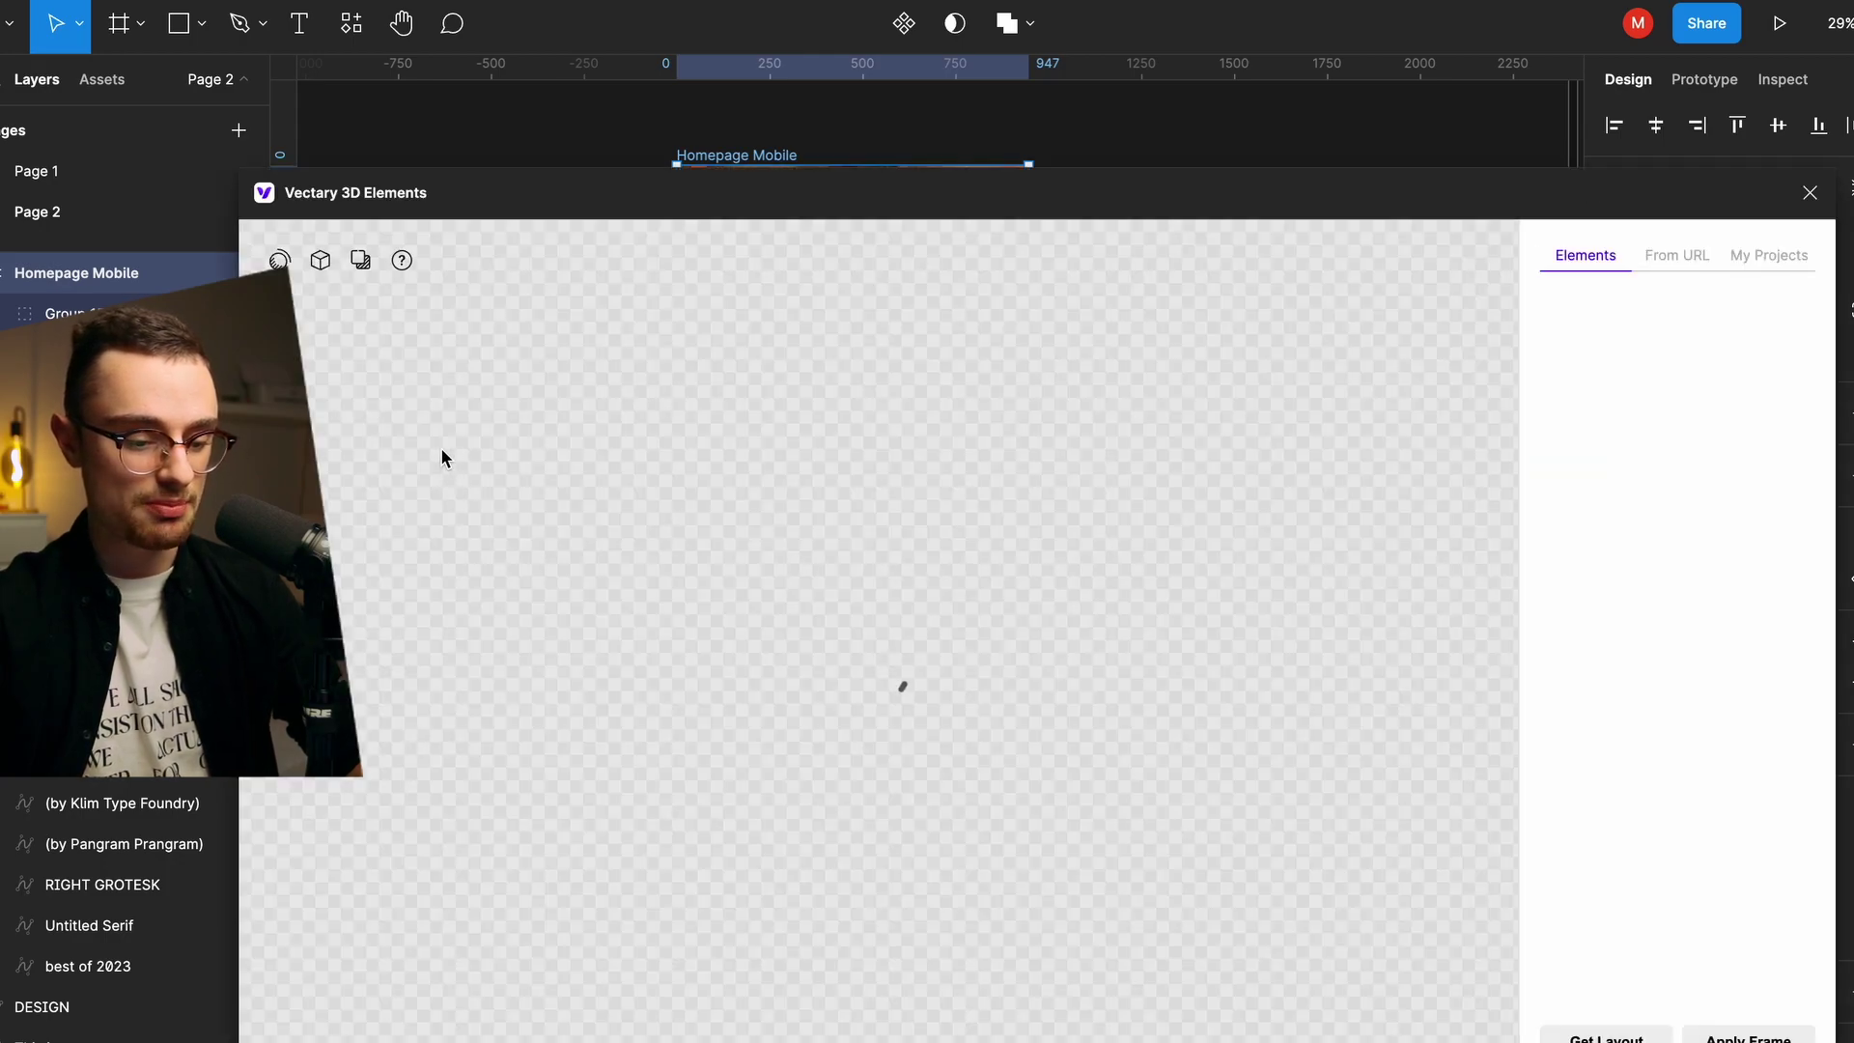
Step: Move the Vectary window up-left and rotate the phone mockup to a steeper side-on angle
left_click_drag(860, 211, 792, 145)
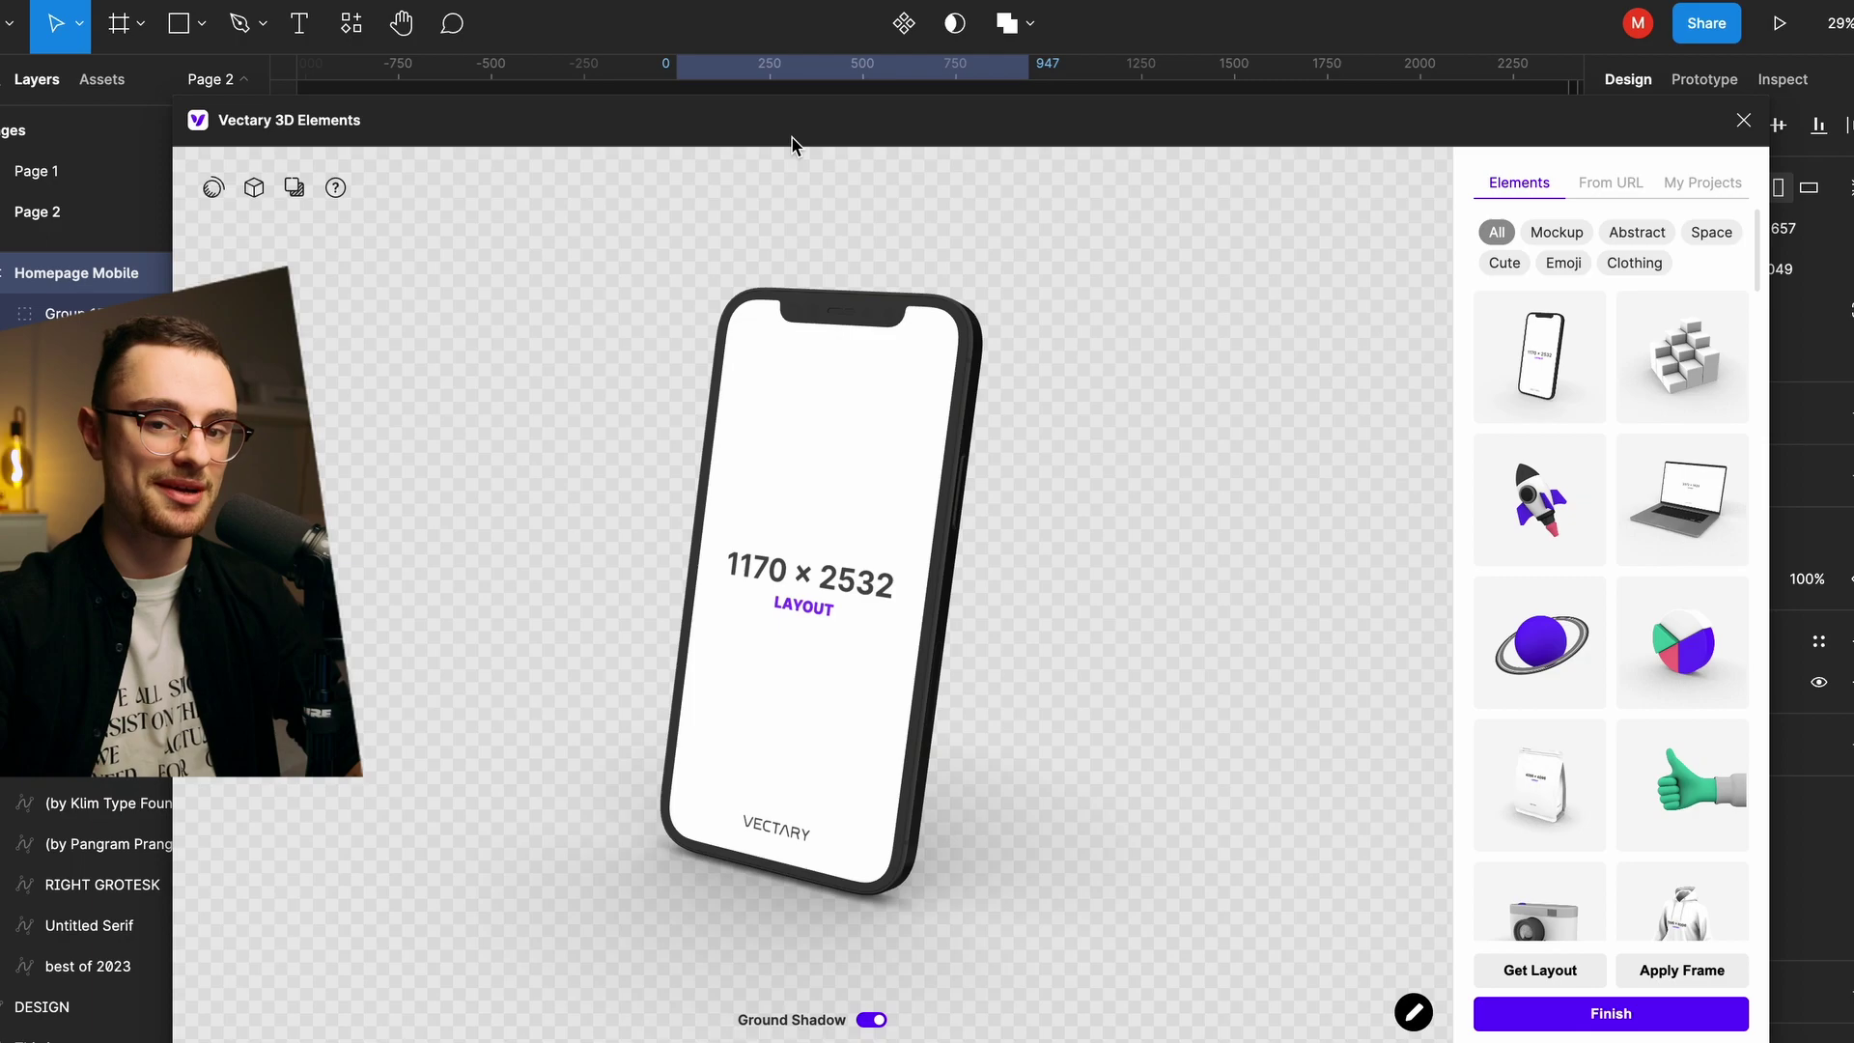
left_click_drag(802, 618, 831, 642)
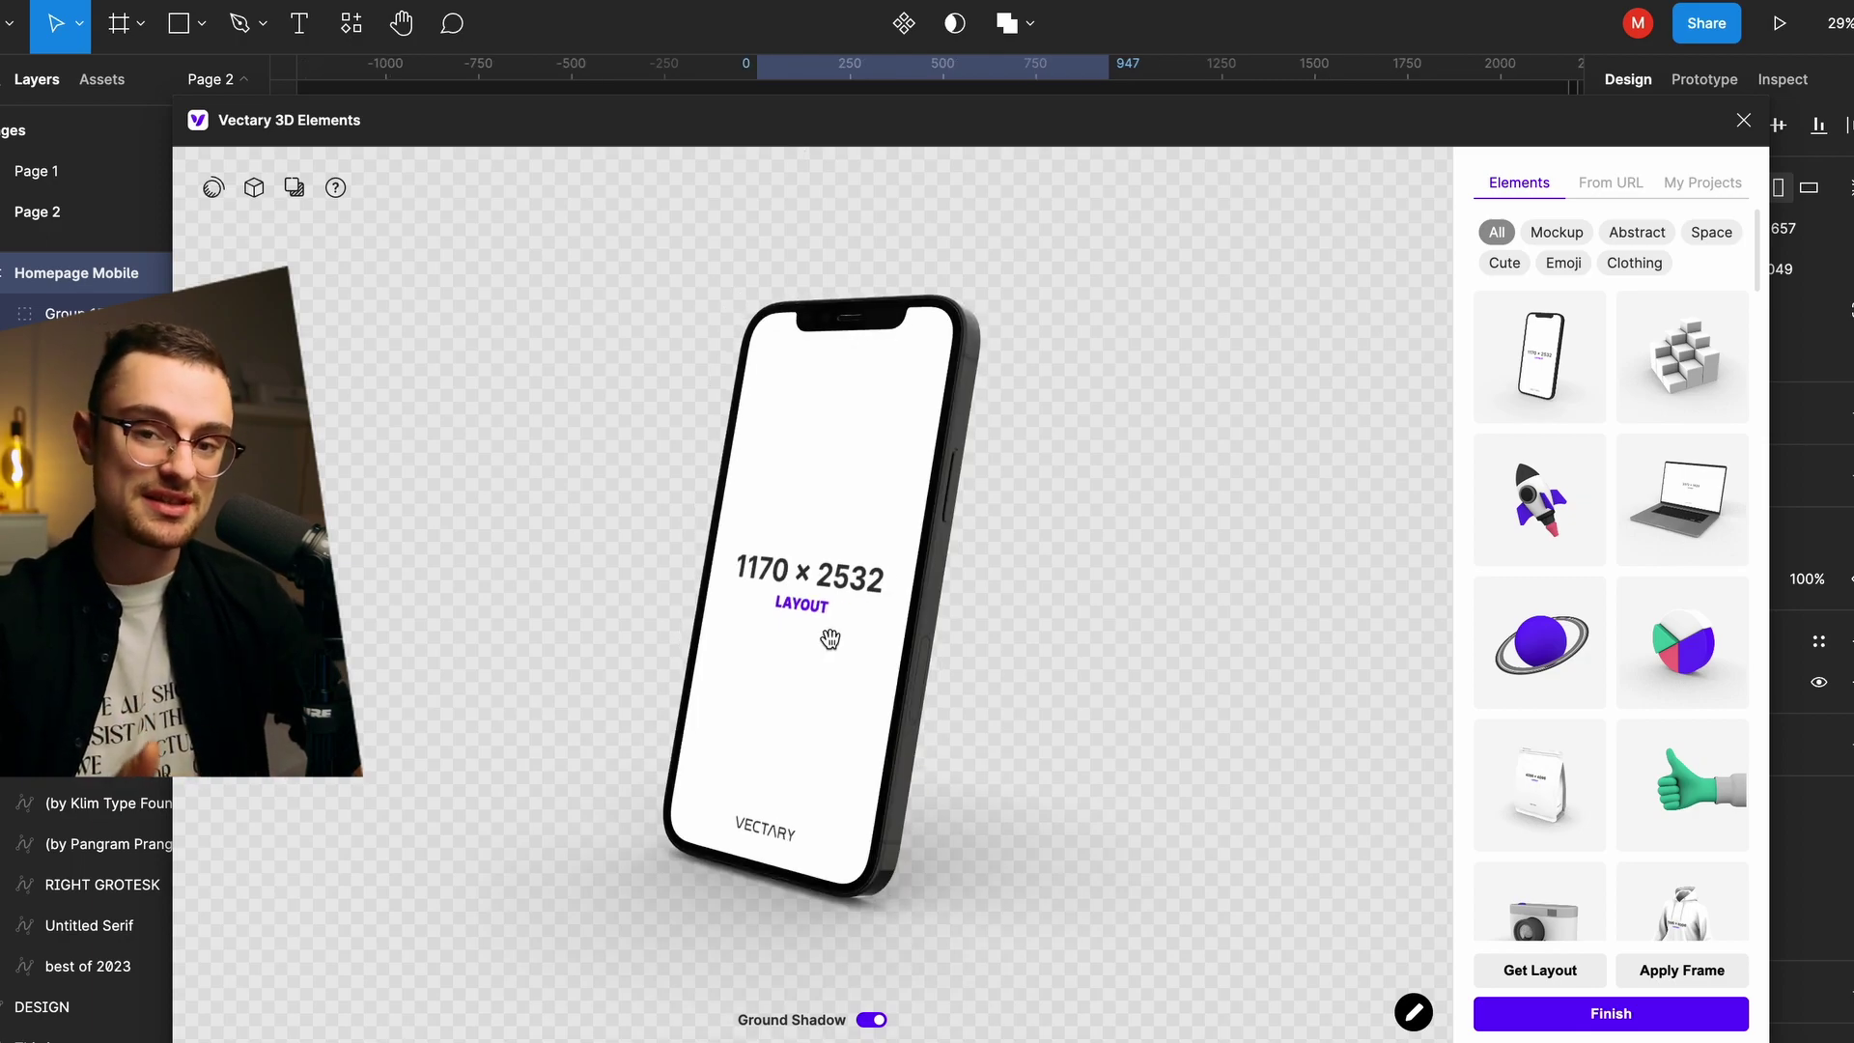
mouse_move(831, 640)
left_mouse_down()
mouse_move(797, 606)
mouse_move(728, 625)
mouse_move(797, 652)
left_mouse_up()
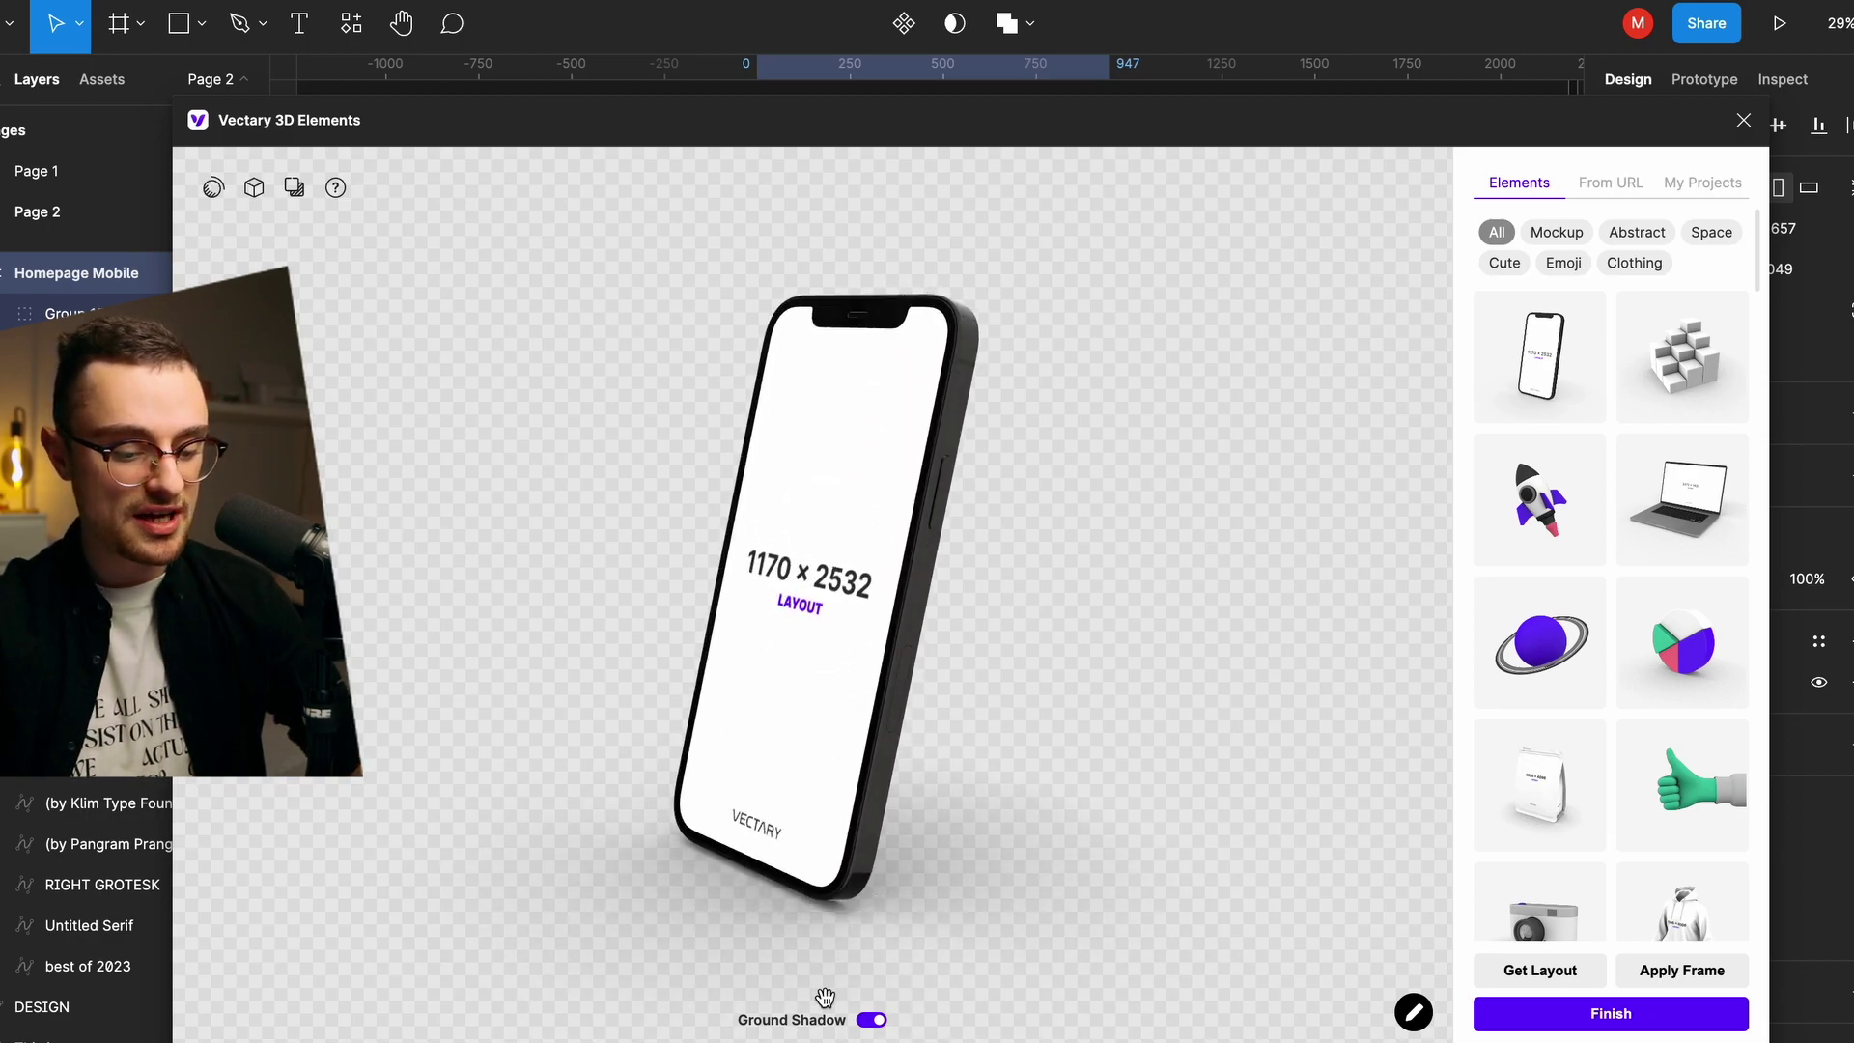
Step: Toggle the ground shadow, rotate environment lighting to 171°, then view Material and Scene settings
left_click(871, 1023)
left_click(872, 1024)
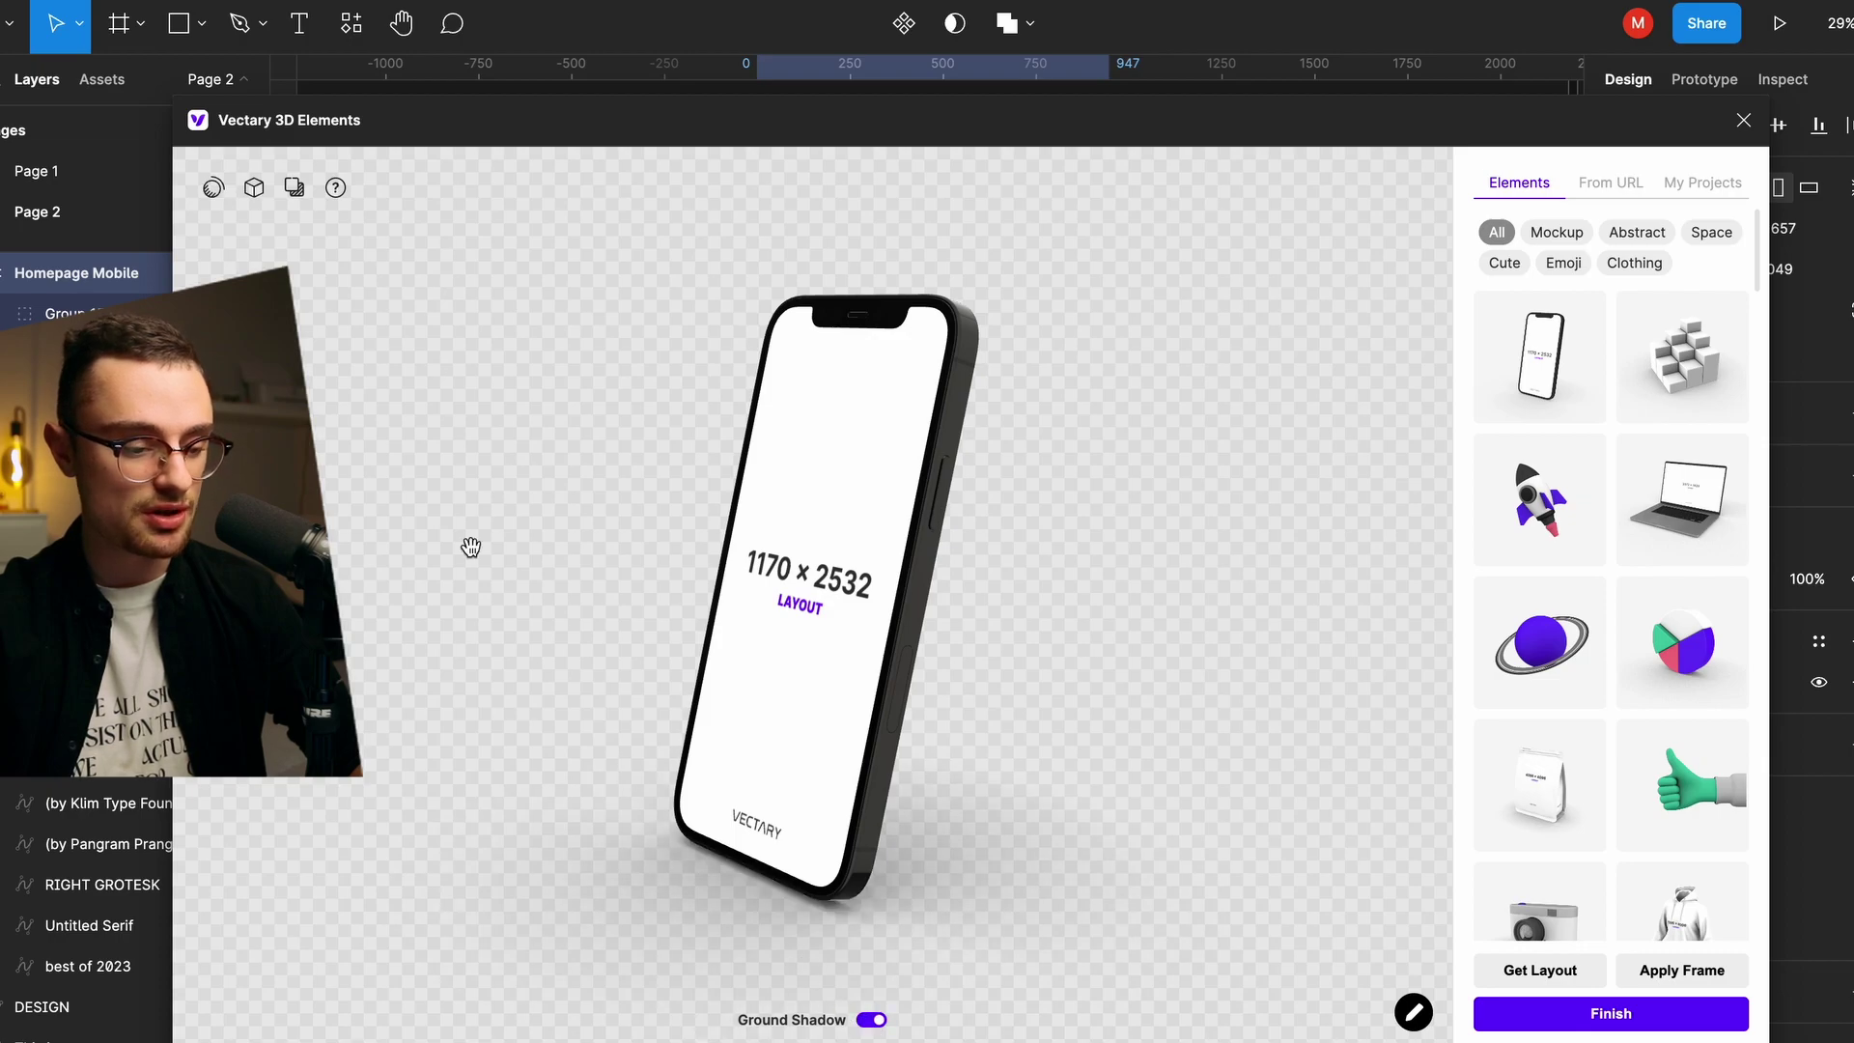
left_click(216, 189)
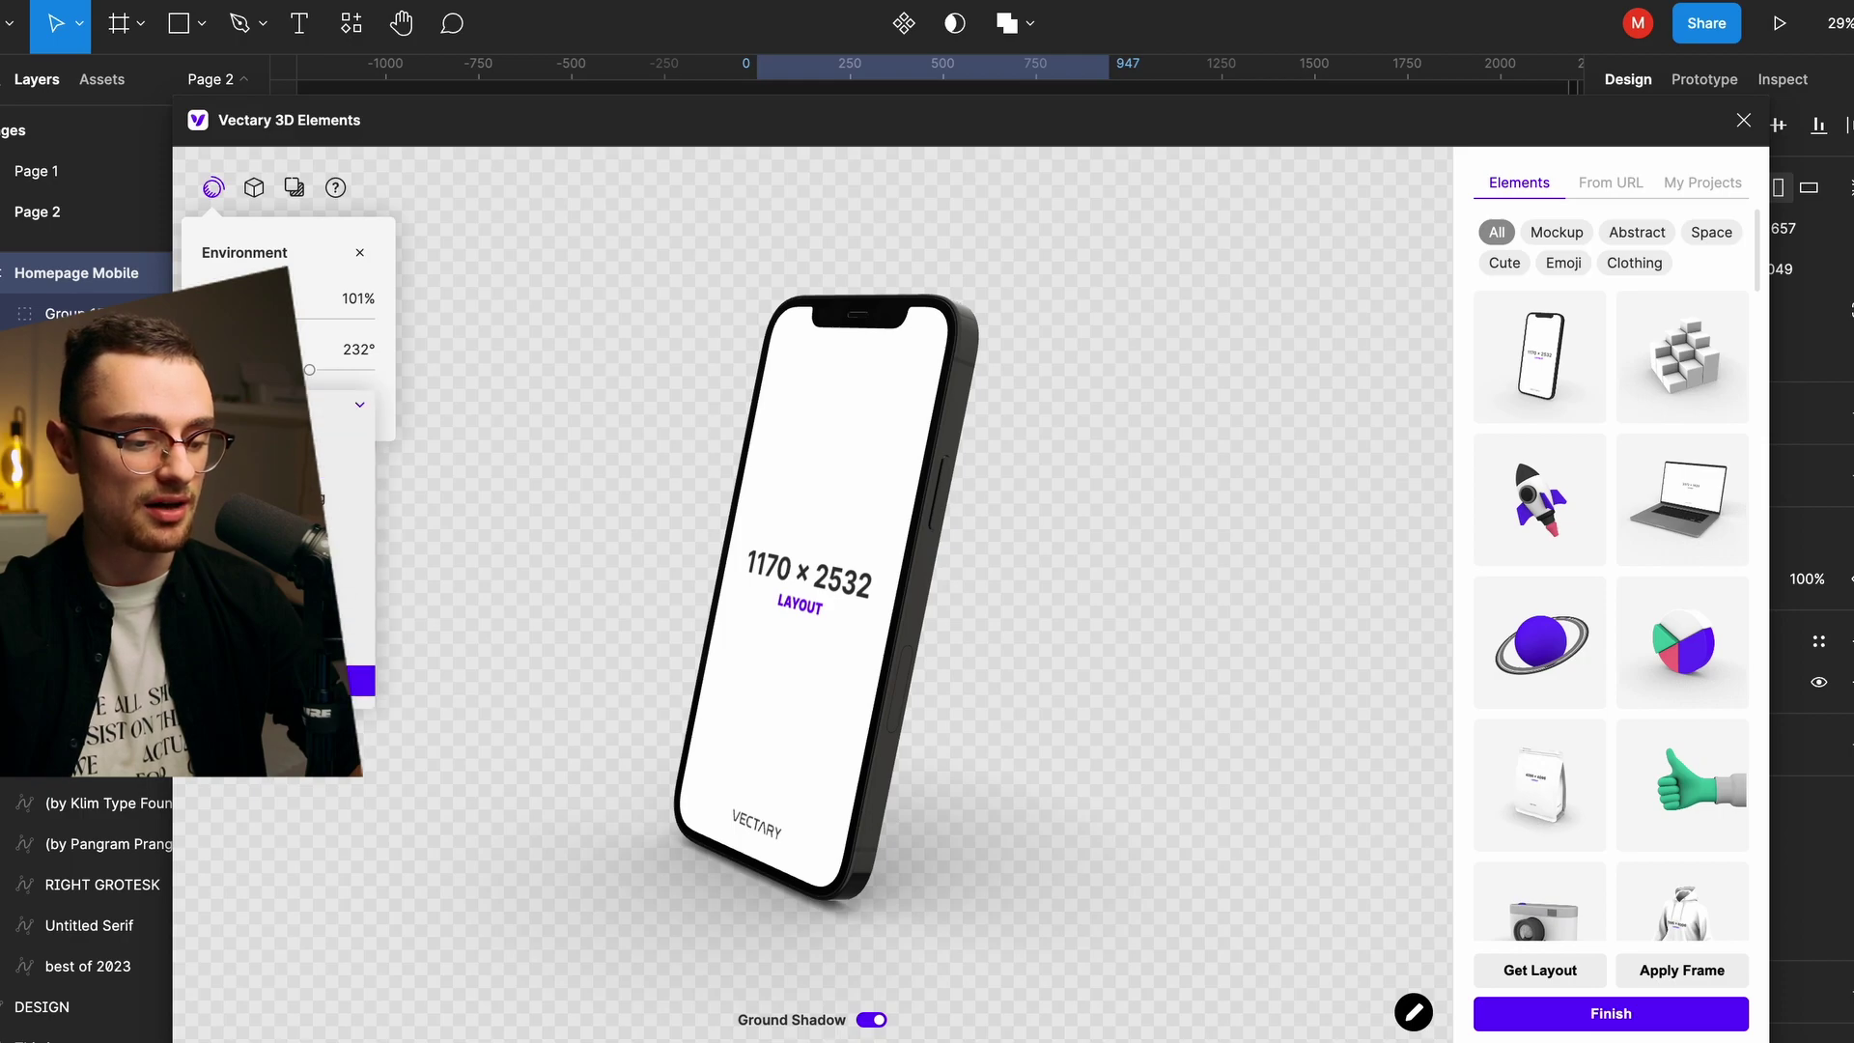
mouse_move(310, 369)
left_mouse_down()
mouse_move(278, 370)
mouse_move(312, 375)
left_mouse_up()
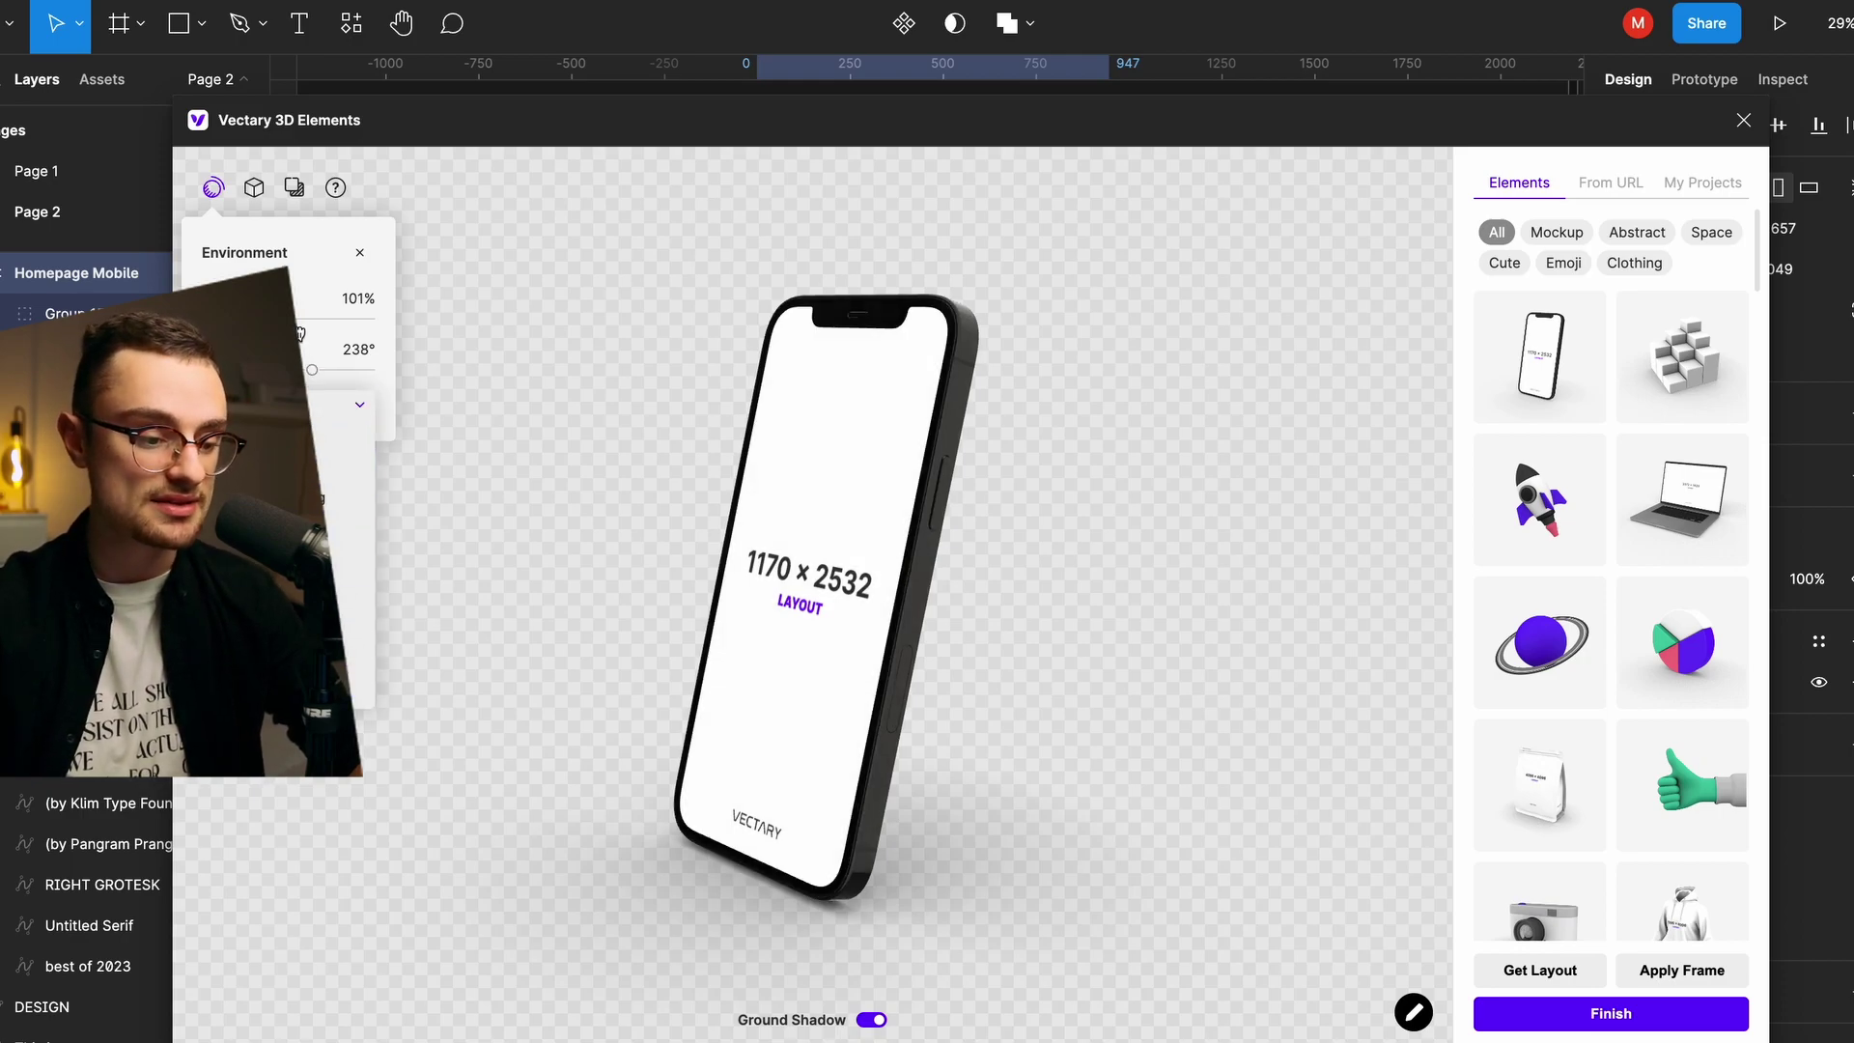
left_click(255, 190)
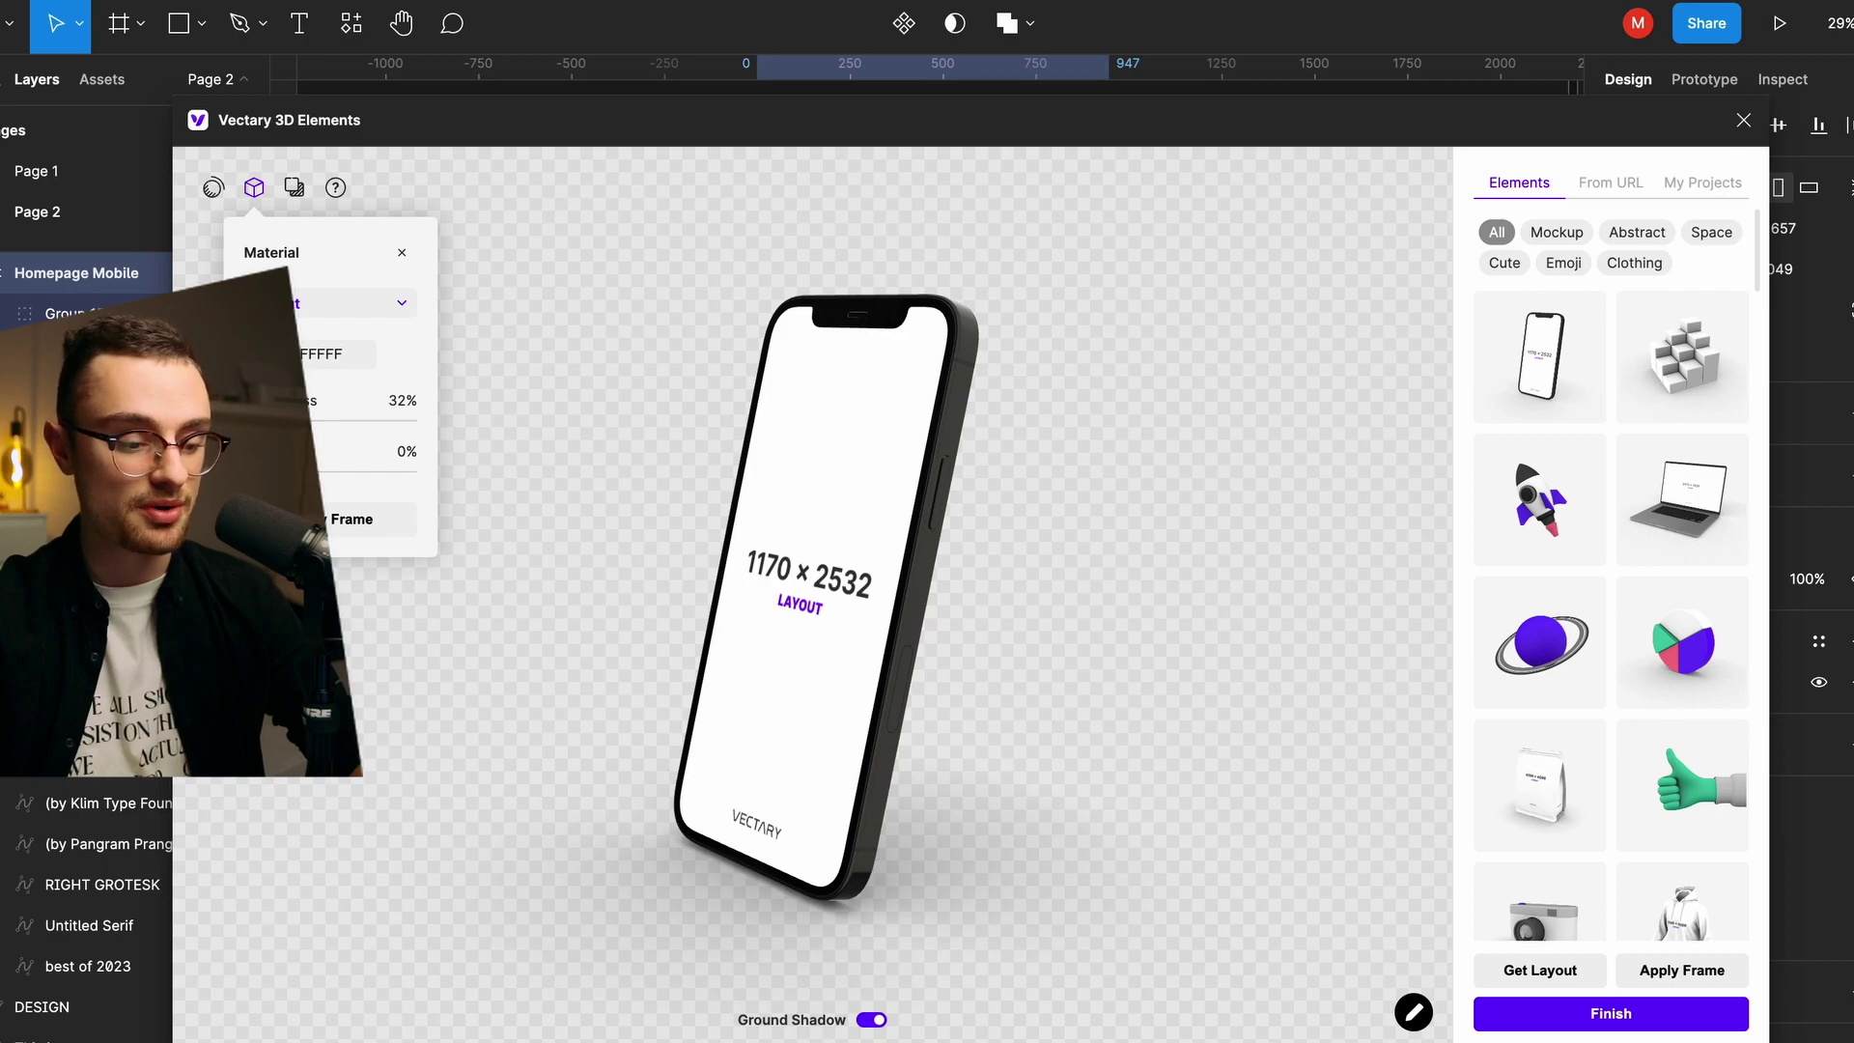
left_click(292, 194)
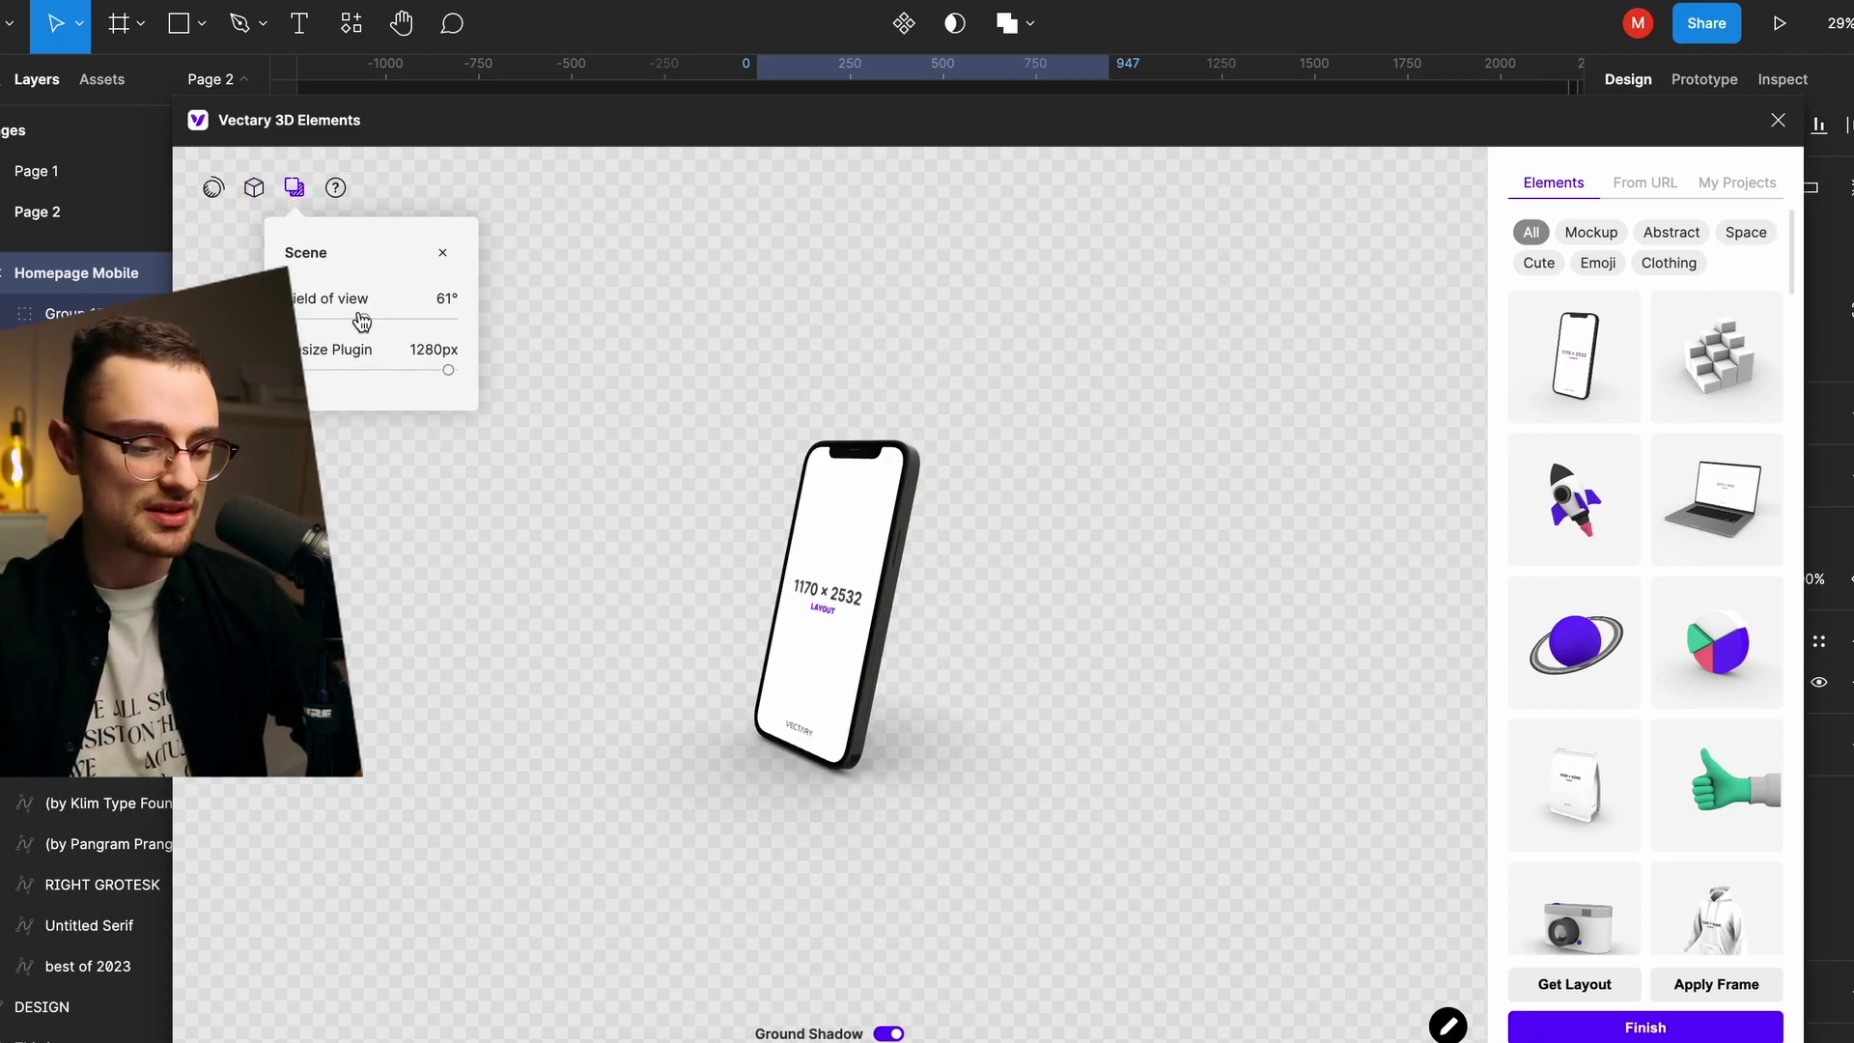
Step: Narrow the field of view to 33°, re-angle the phone, and render the mockup onto the canvas
left_click_drag(361, 331, 339, 376)
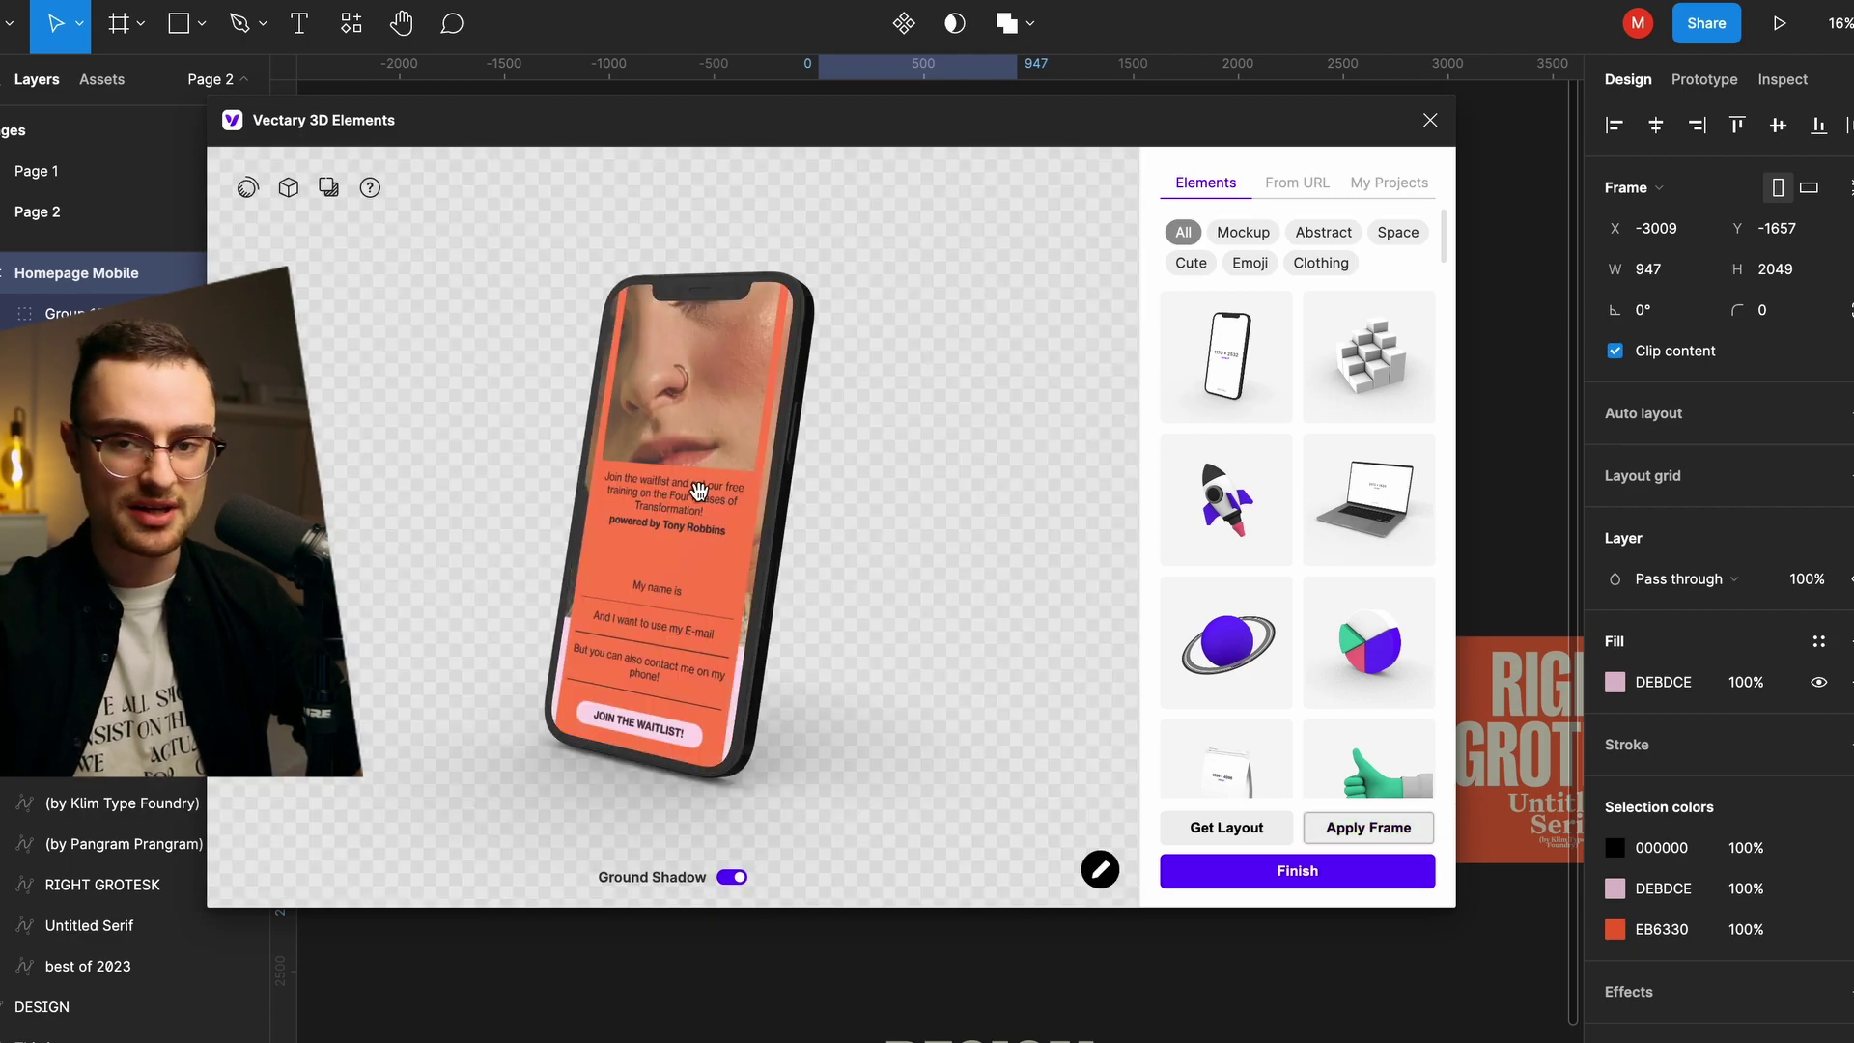
left_click_drag(697, 490, 639, 500)
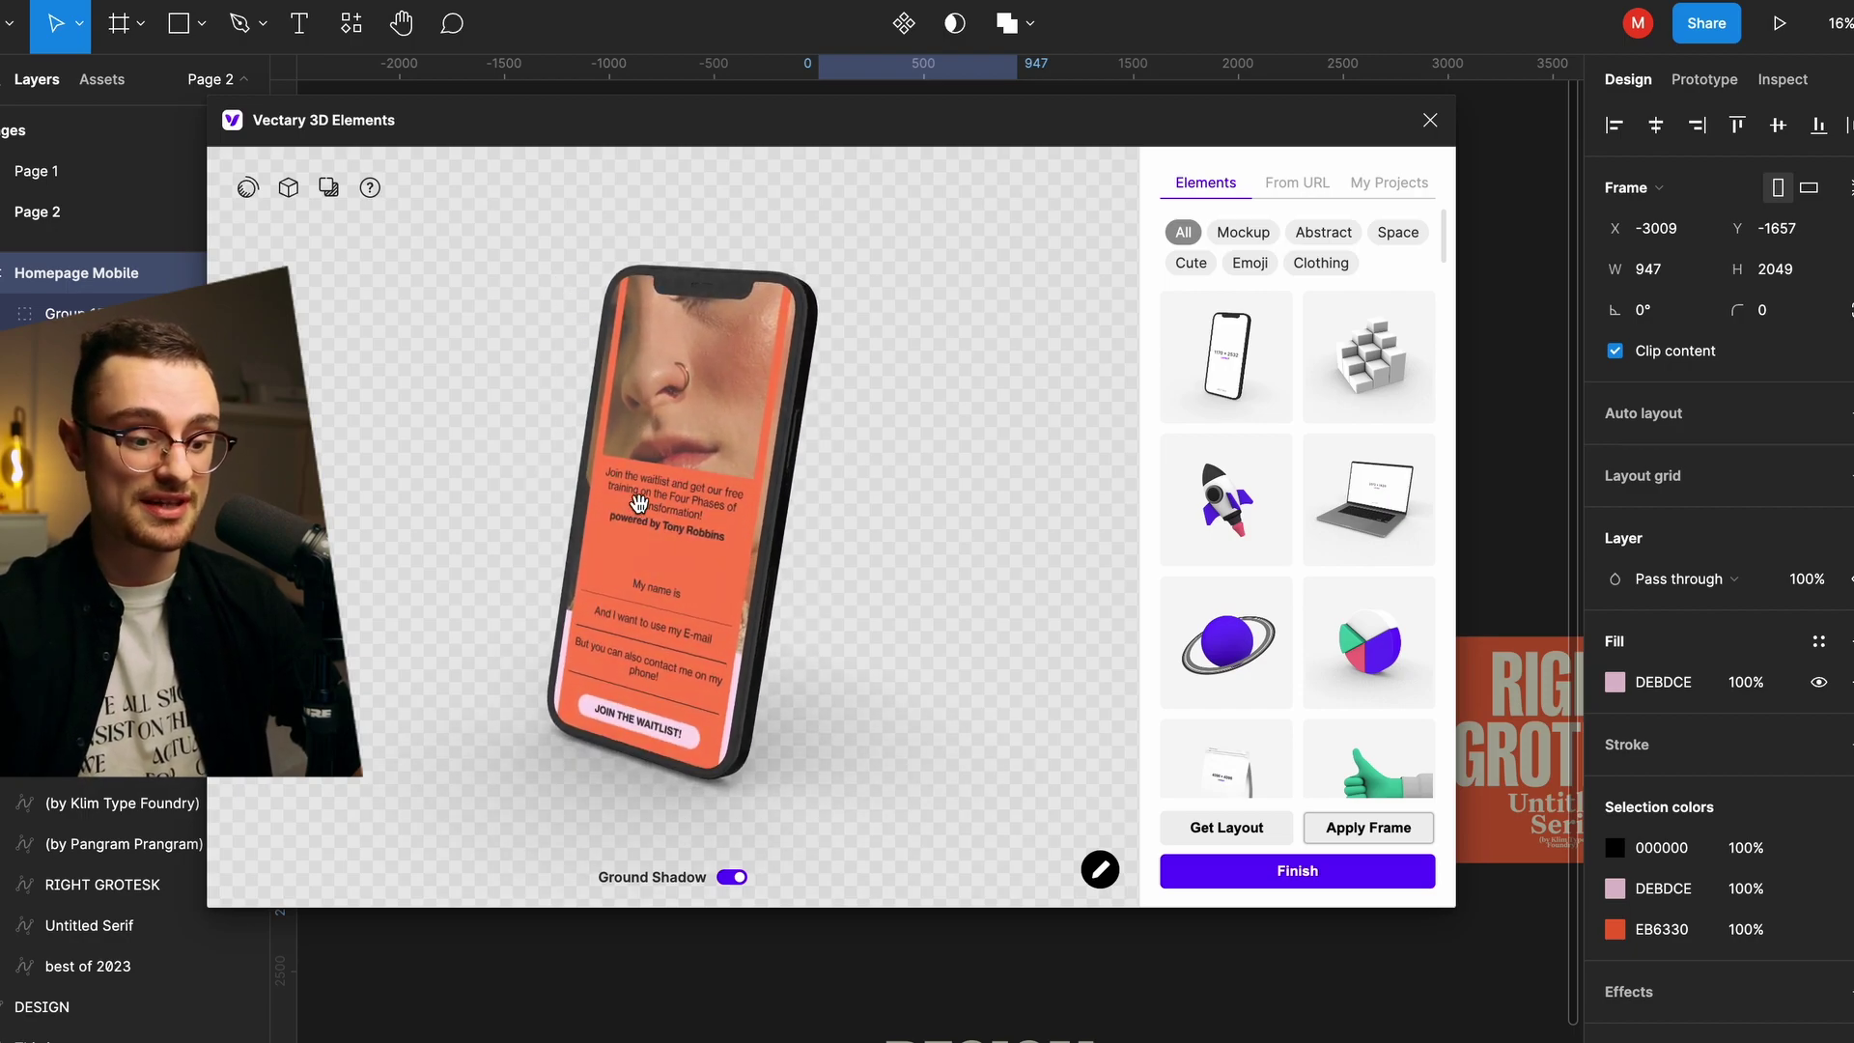
left_click(1251, 859)
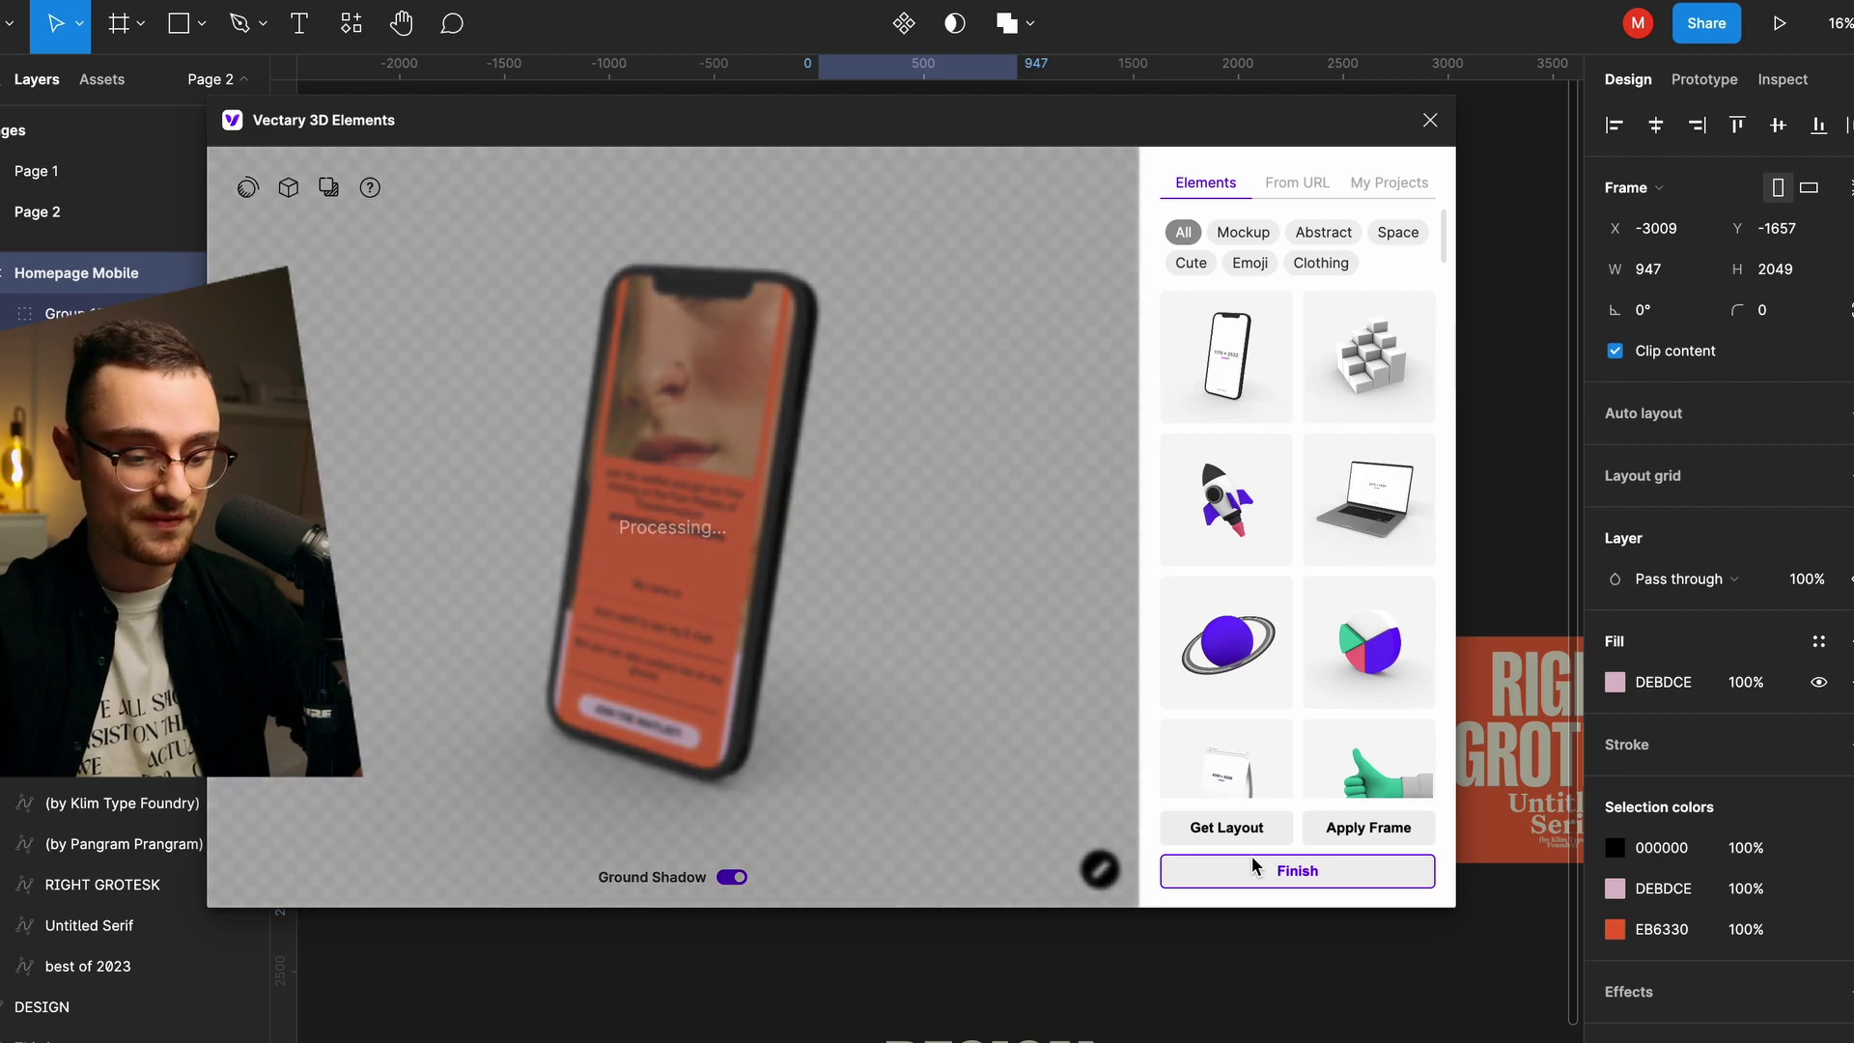
scroll(1061, 710, "down", 3)
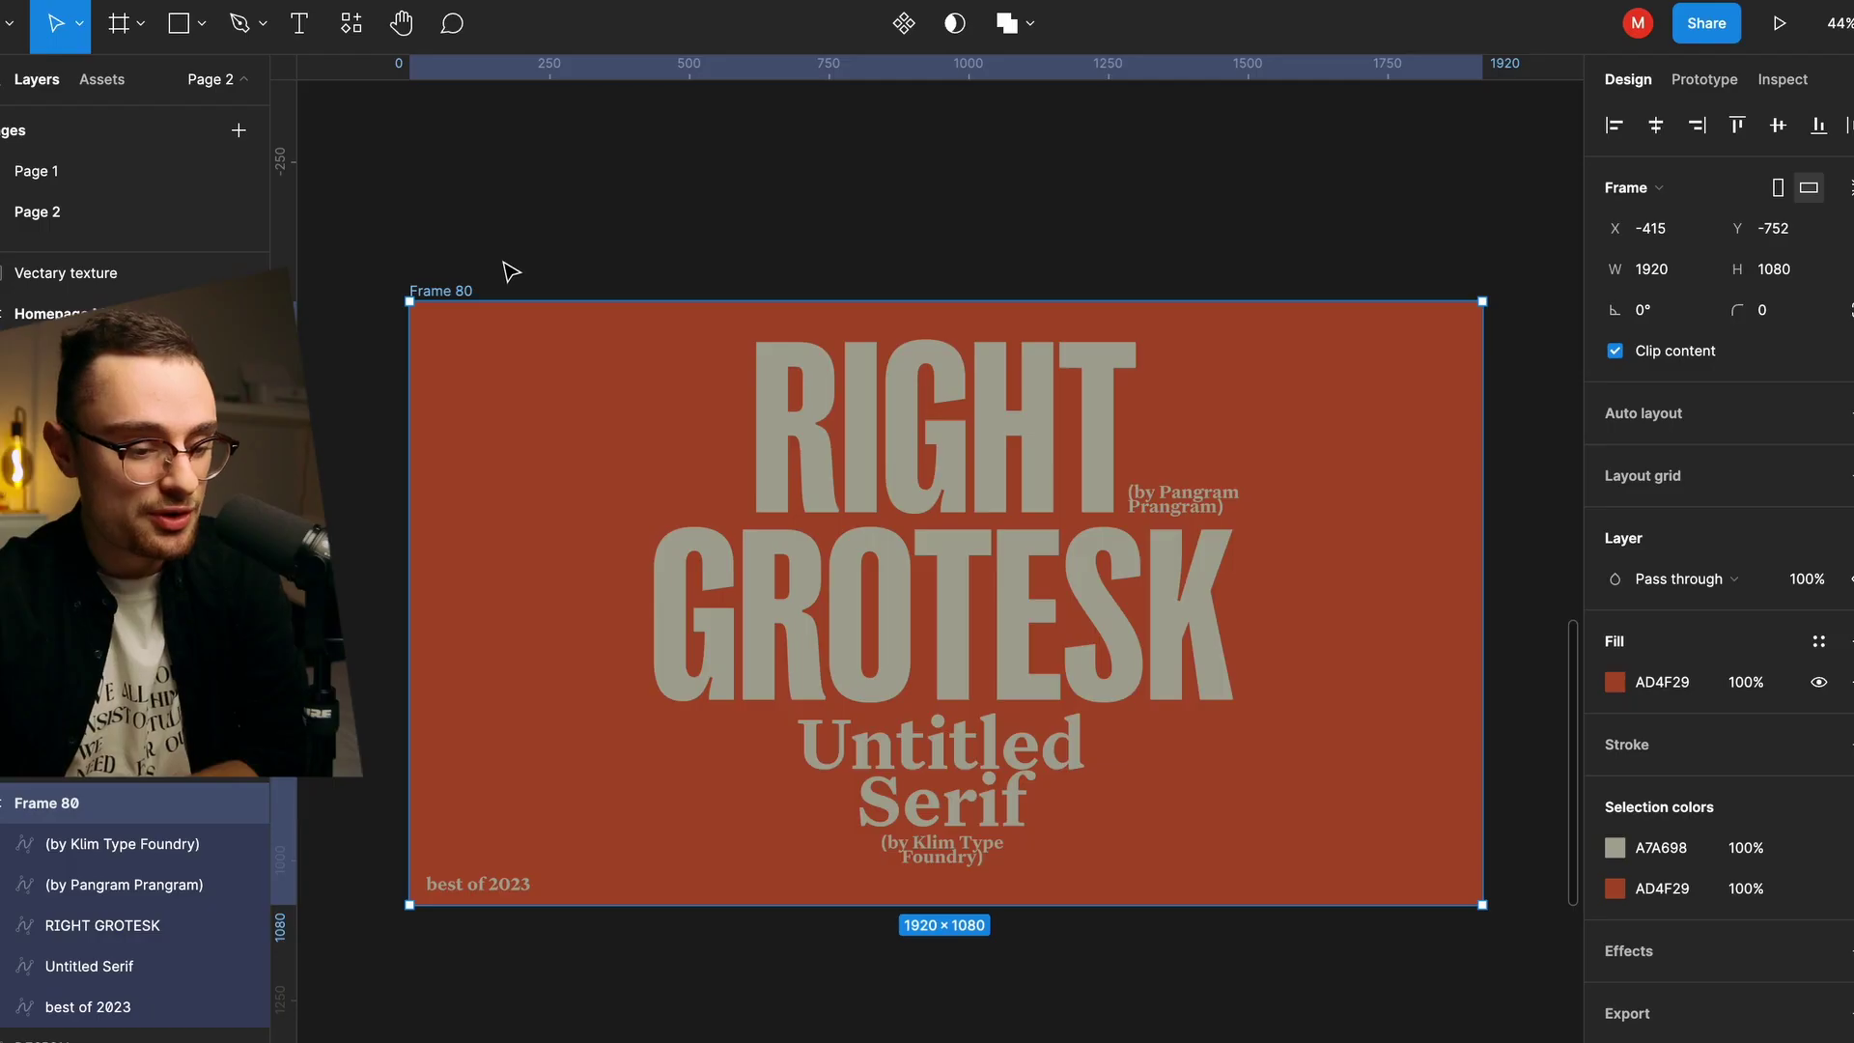
Step: Launch AEUX from Plugins > Development on Frame 80 and send the selection to After Effects
right_click(573, 372)
mouse_move(658, 923)
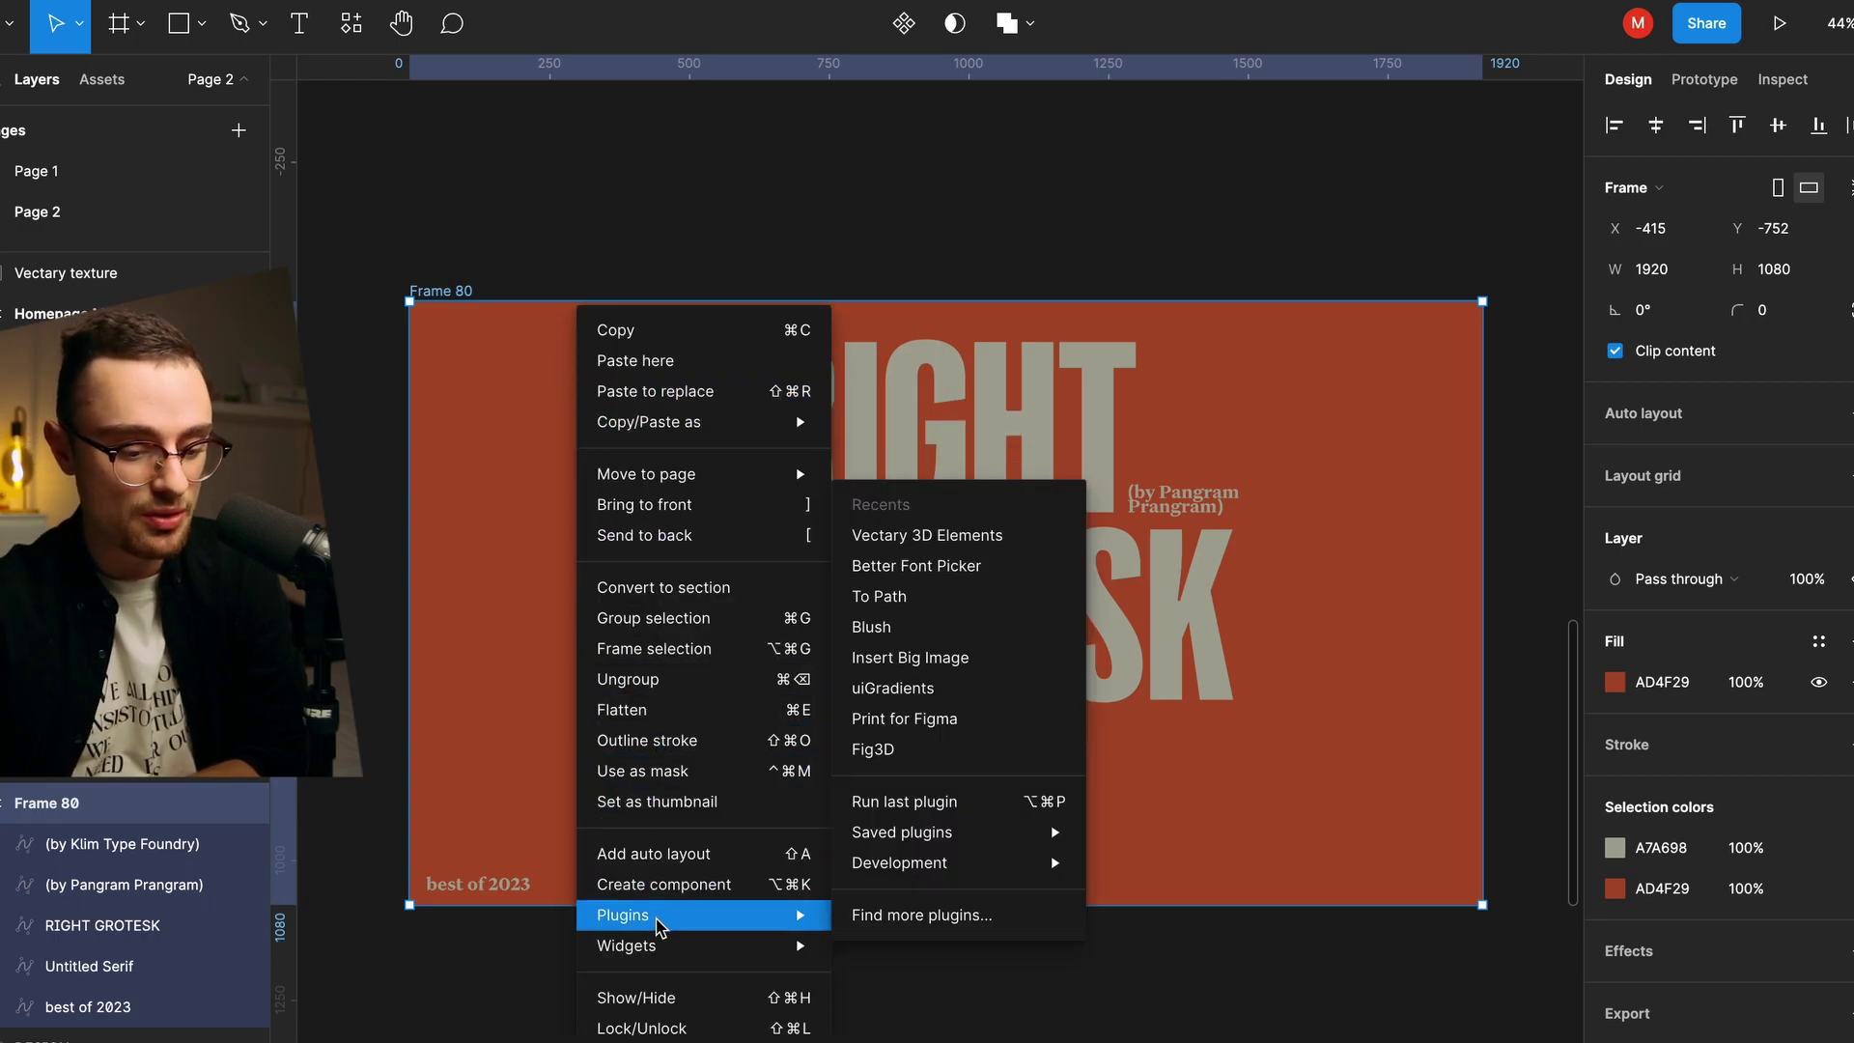
mouse_move(908, 866)
left_click(1120, 862)
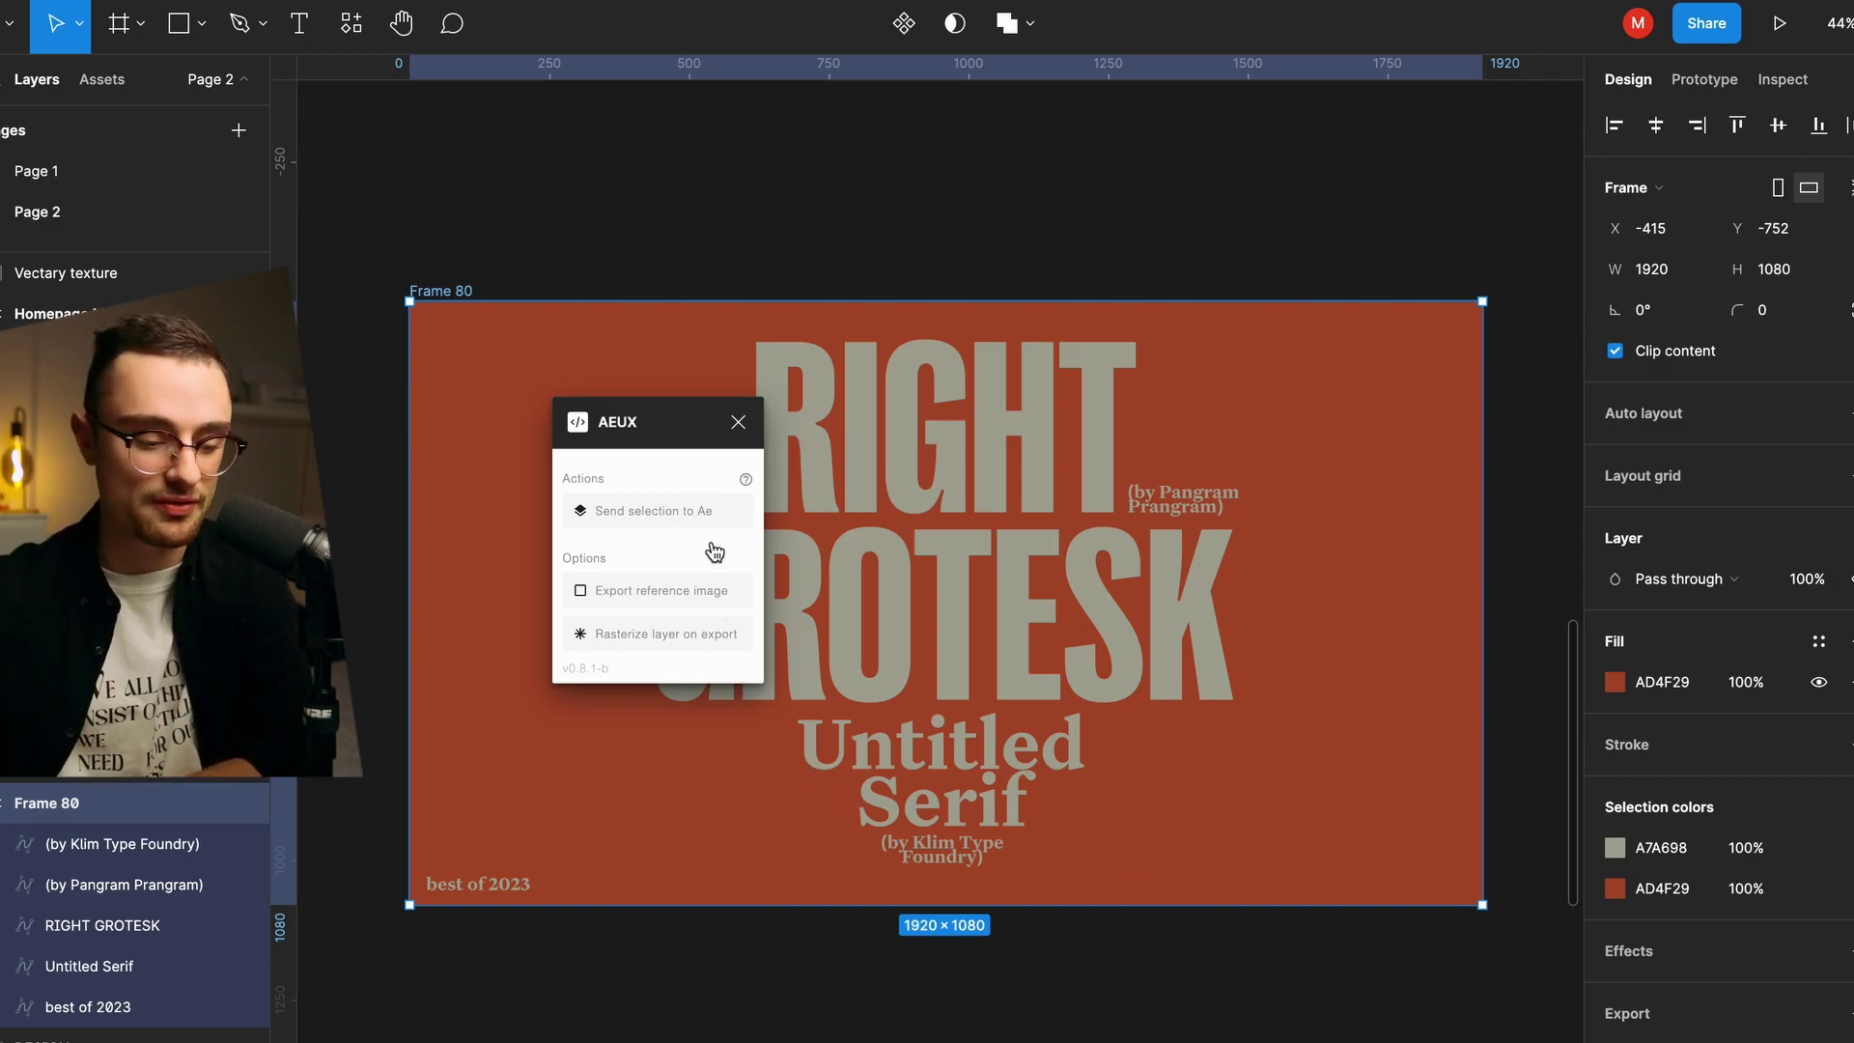
left_click(630, 512)
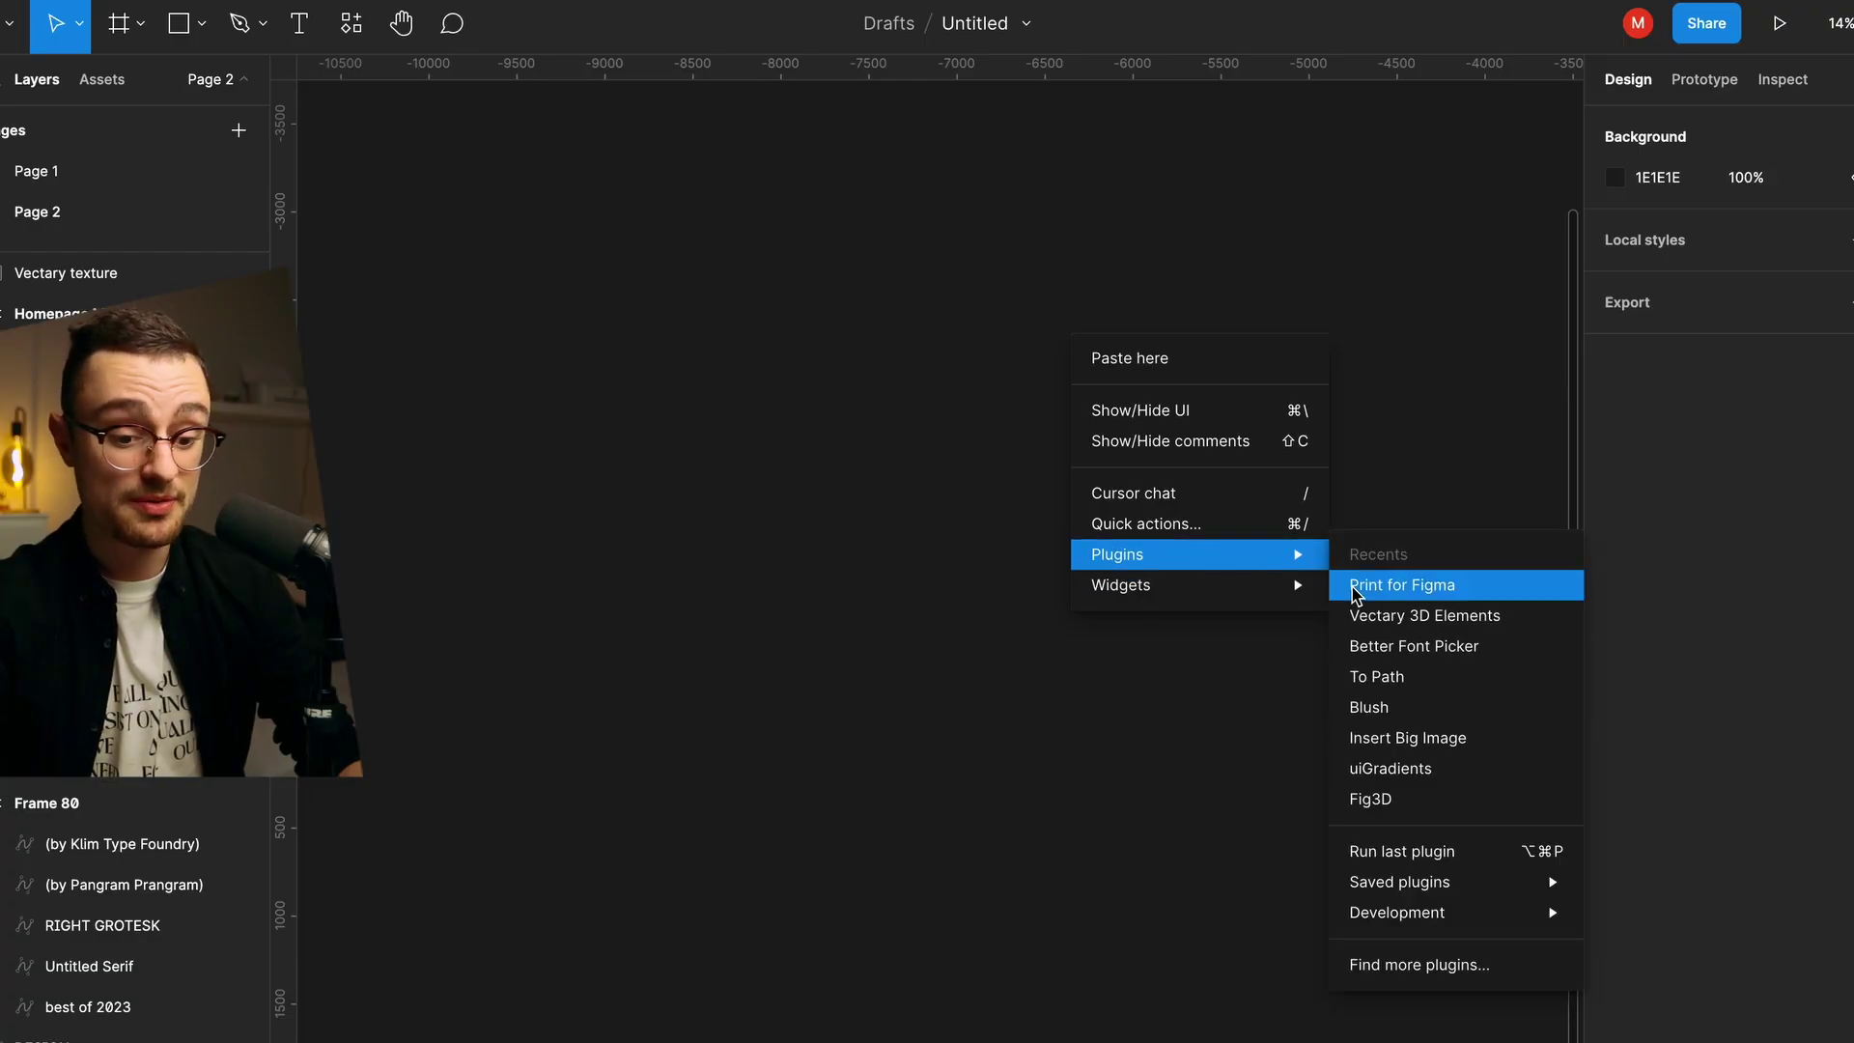
Step: Launch Print for Figma, showing the Letter 8.5 × 11 in document preset
left_click(1355, 589)
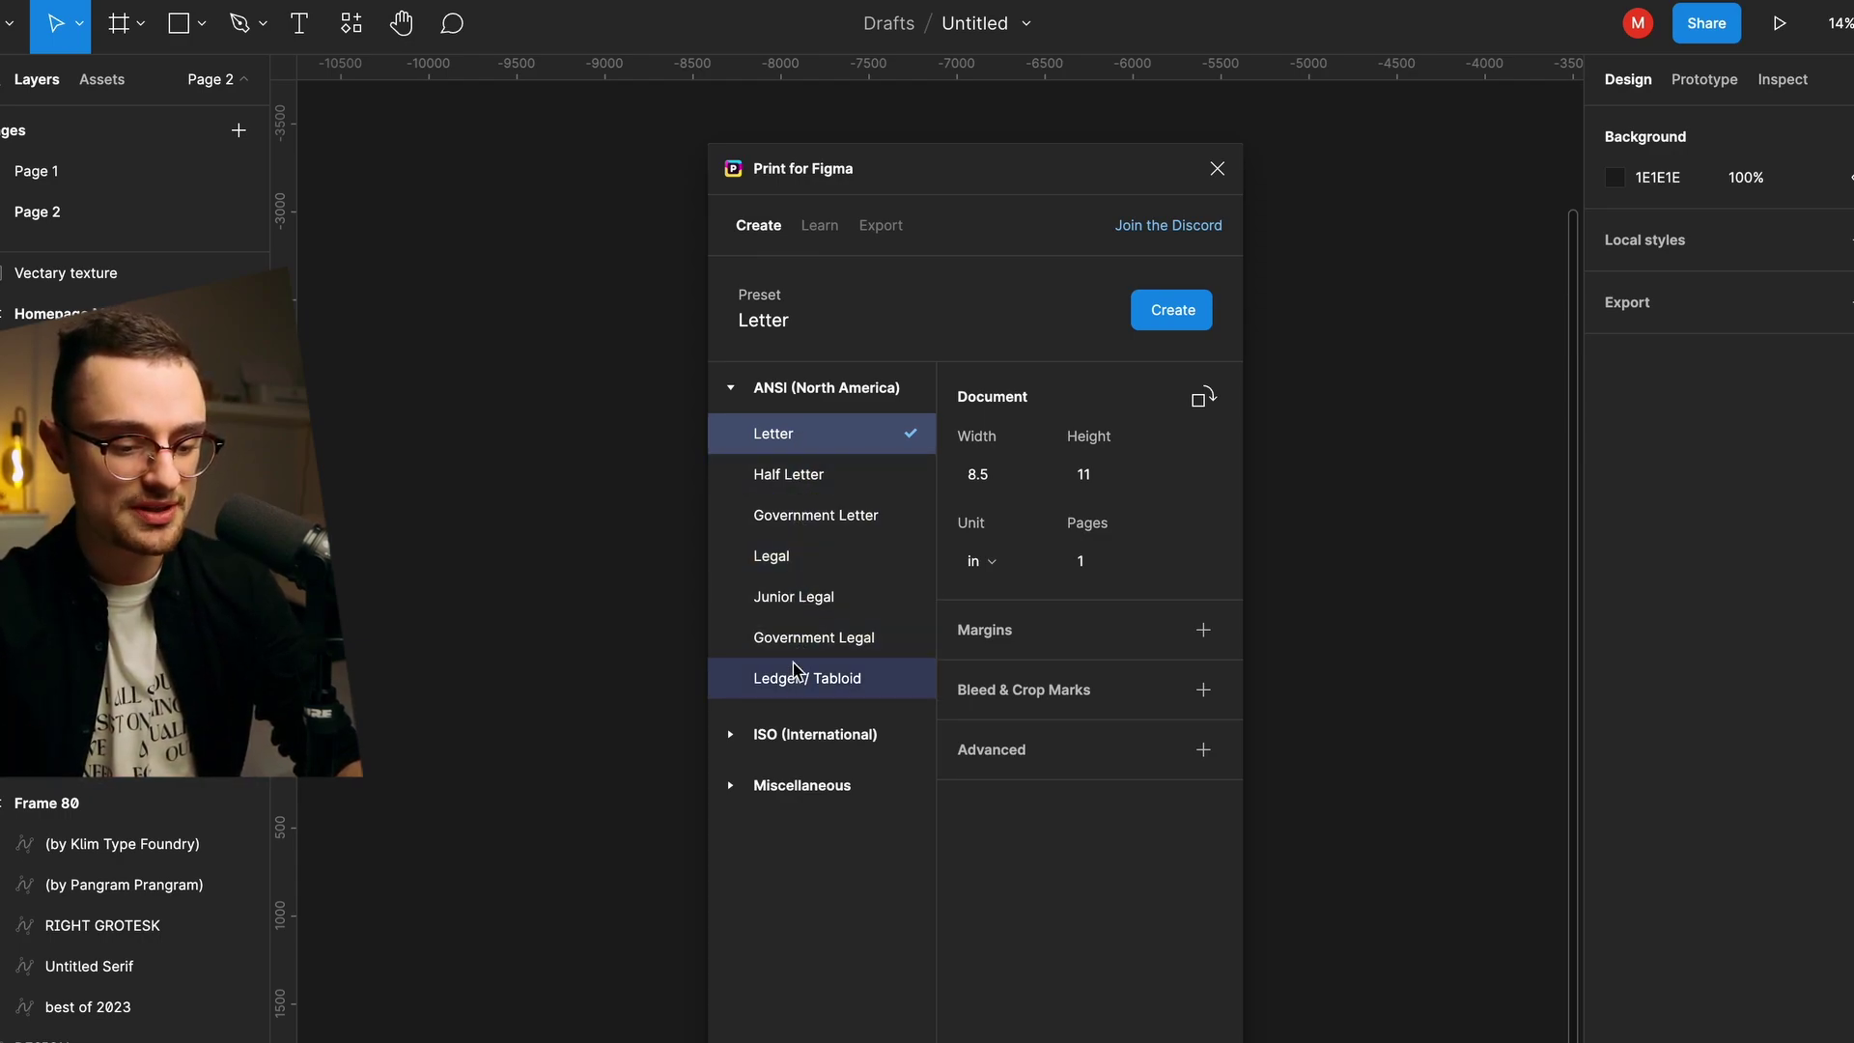
Step: Pick the Poster preset under Miscellaneous and create six 24 × 36 in pages
left_click(736, 743)
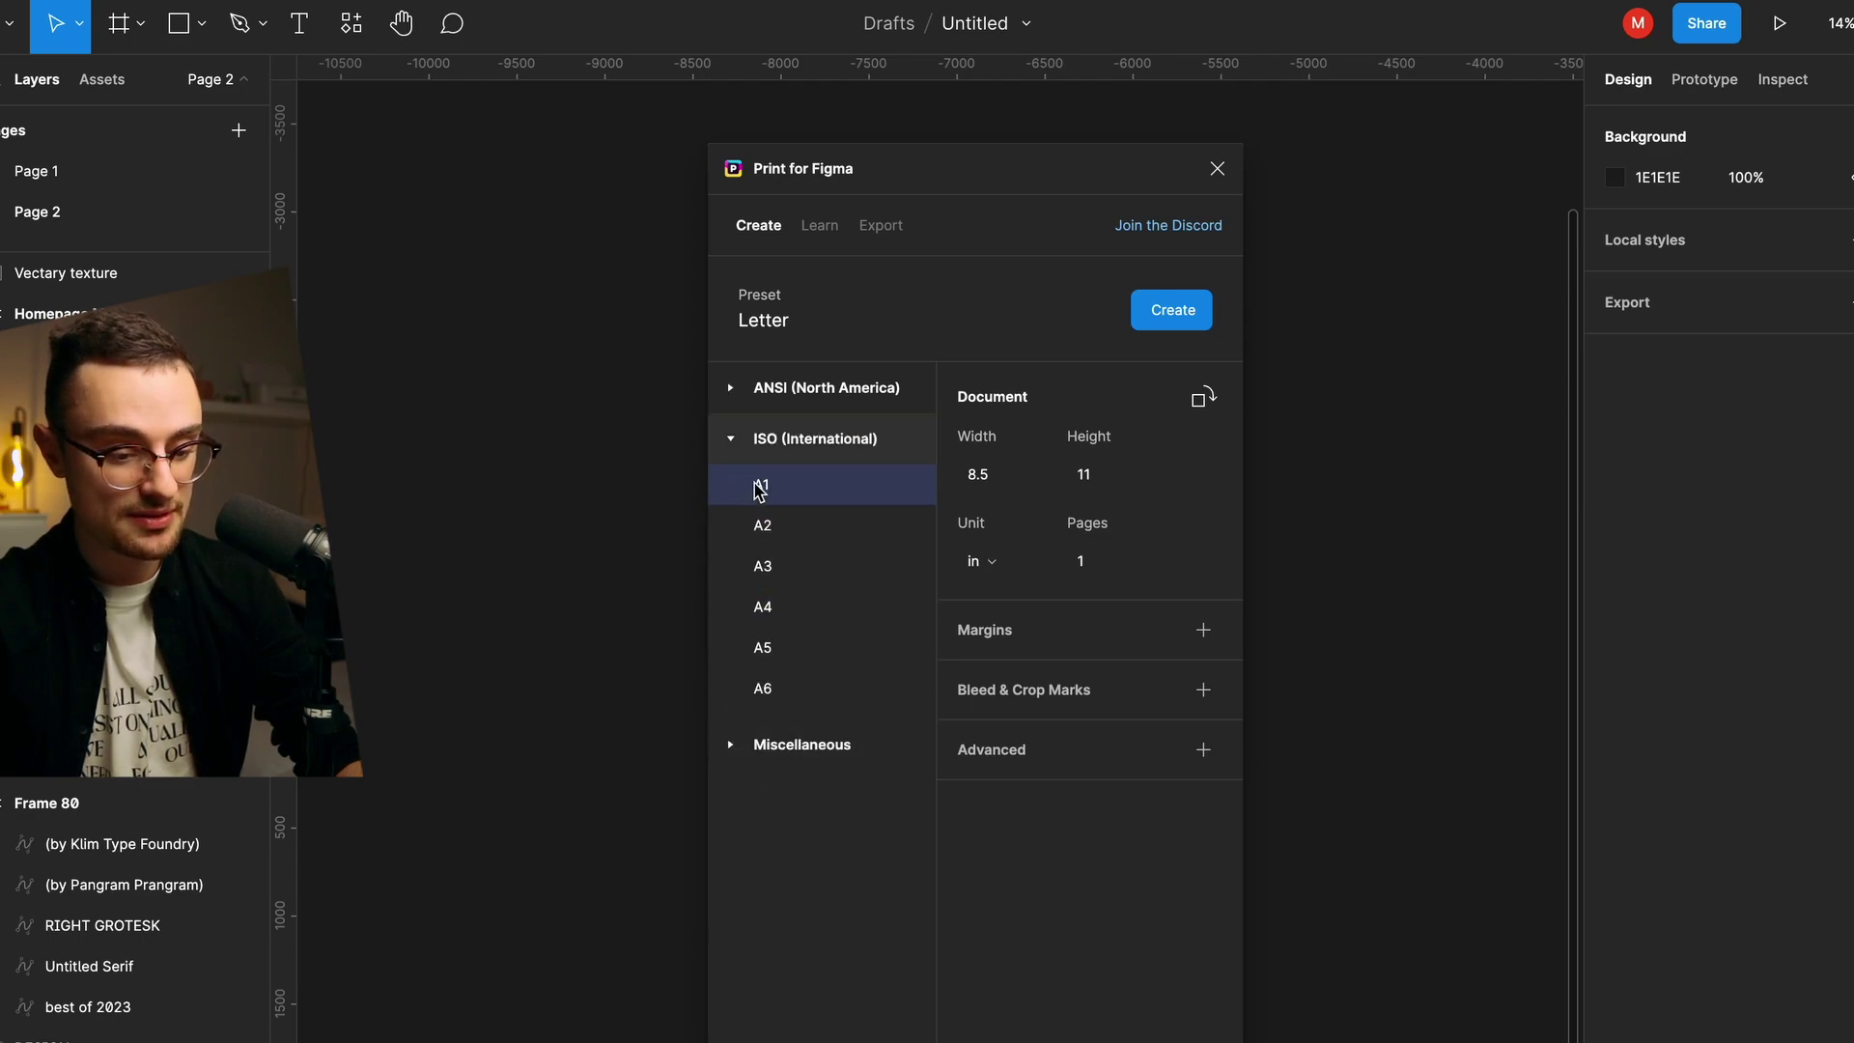
left_click(730, 438)
left_click(729, 490)
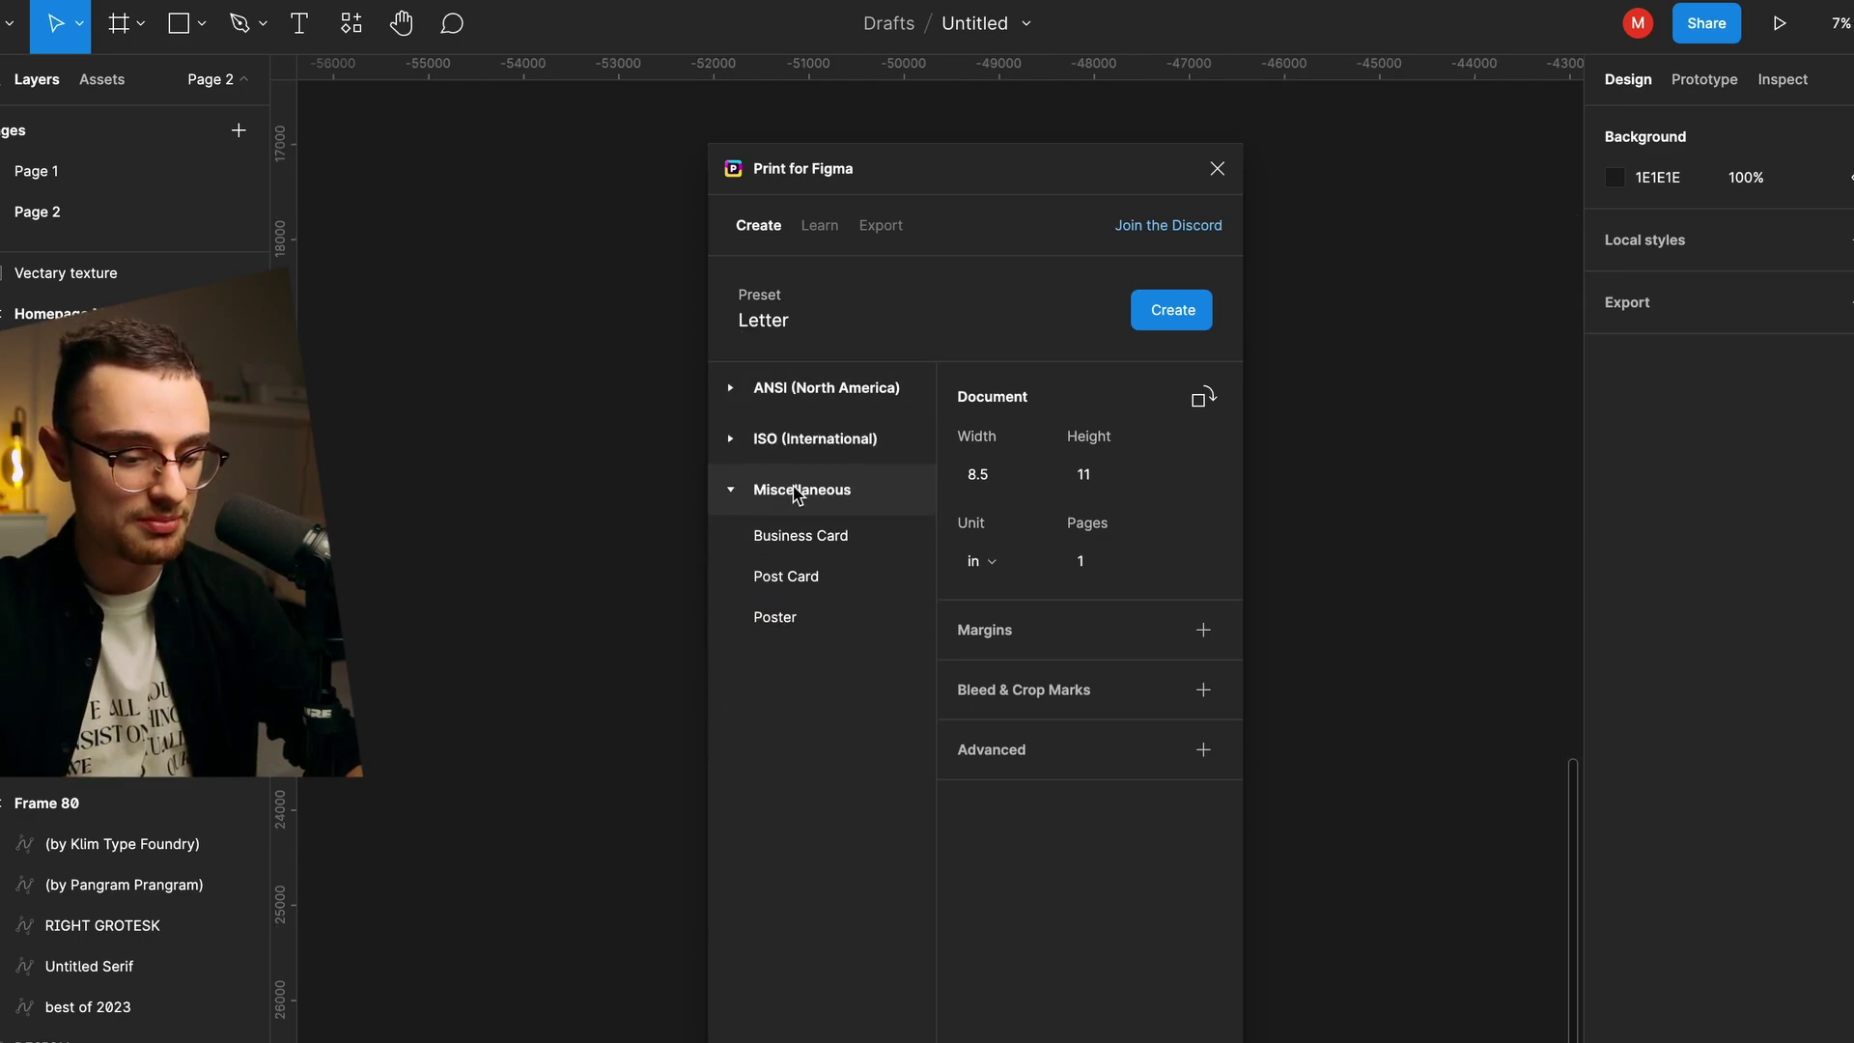
left_click(754, 632)
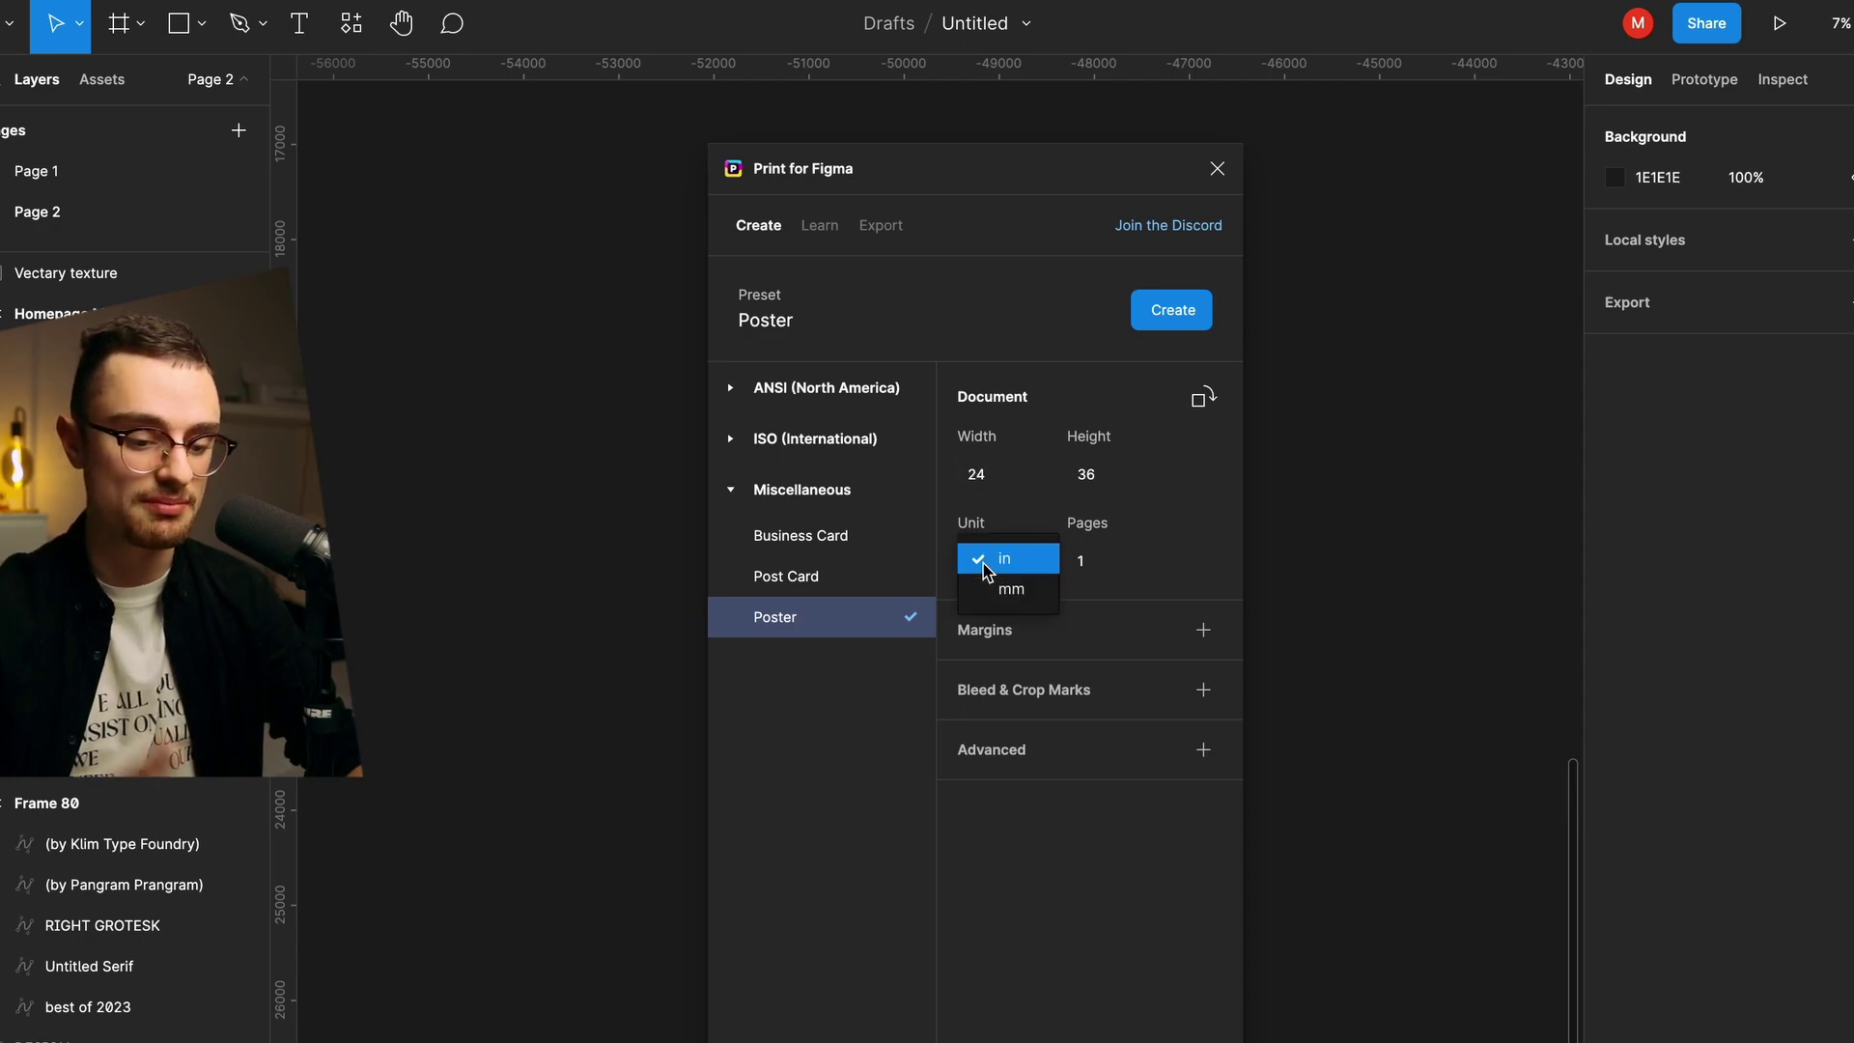
left_click(998, 591)
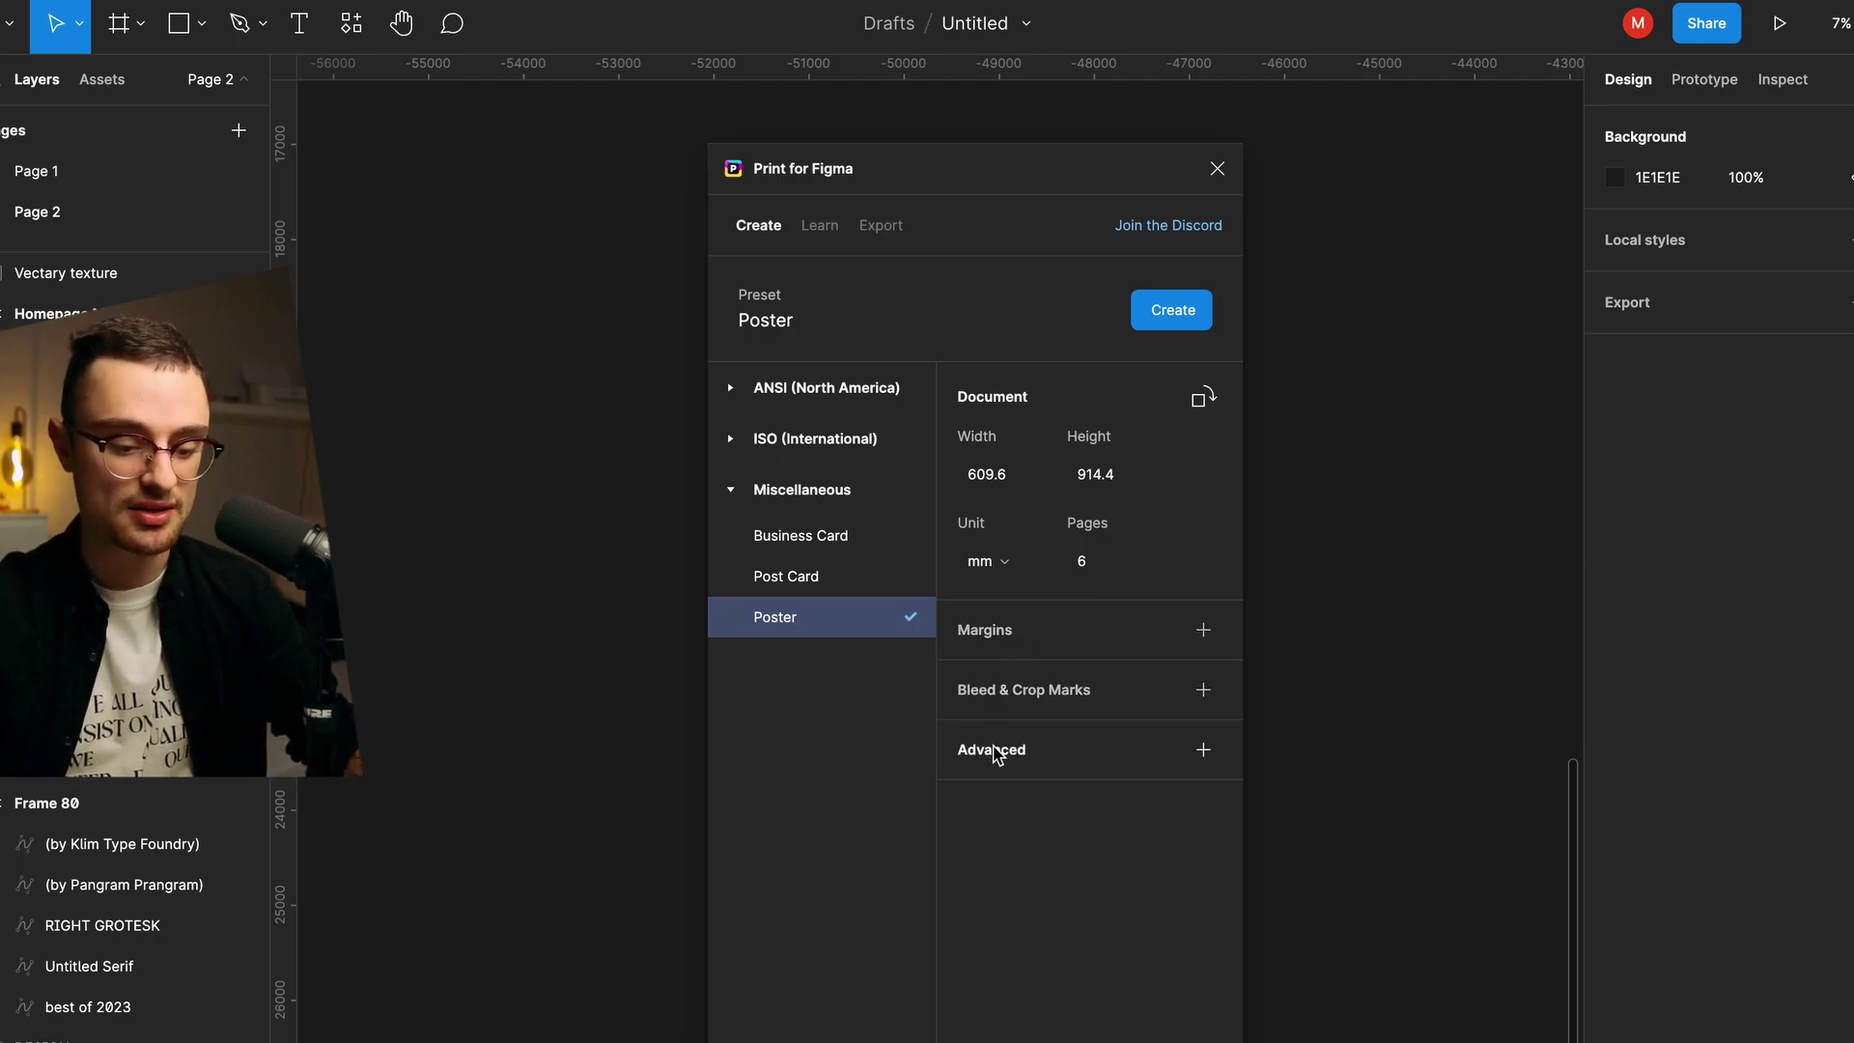
left_click(995, 753)
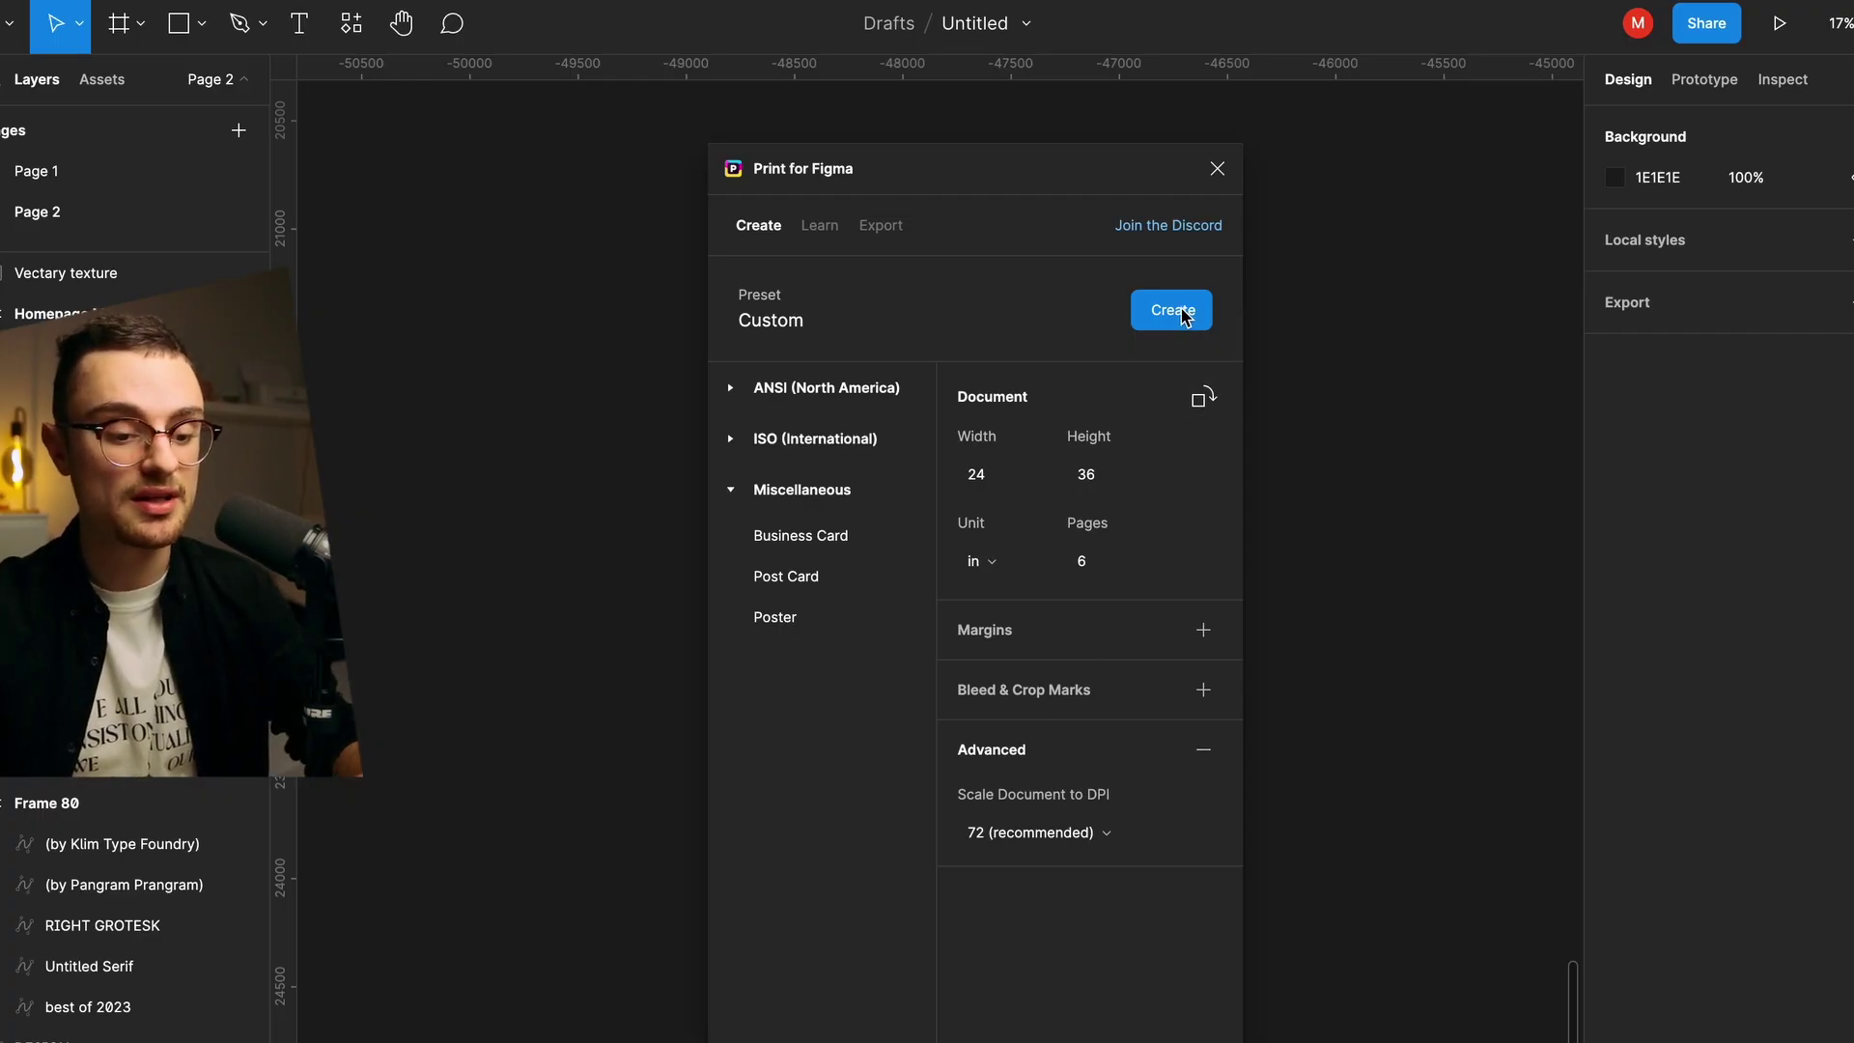
left_click(1184, 311)
left_click(1217, 168)
Step: Deselect the new poster pages by clicking empty canvas
scroll(649, 624, "left", 3)
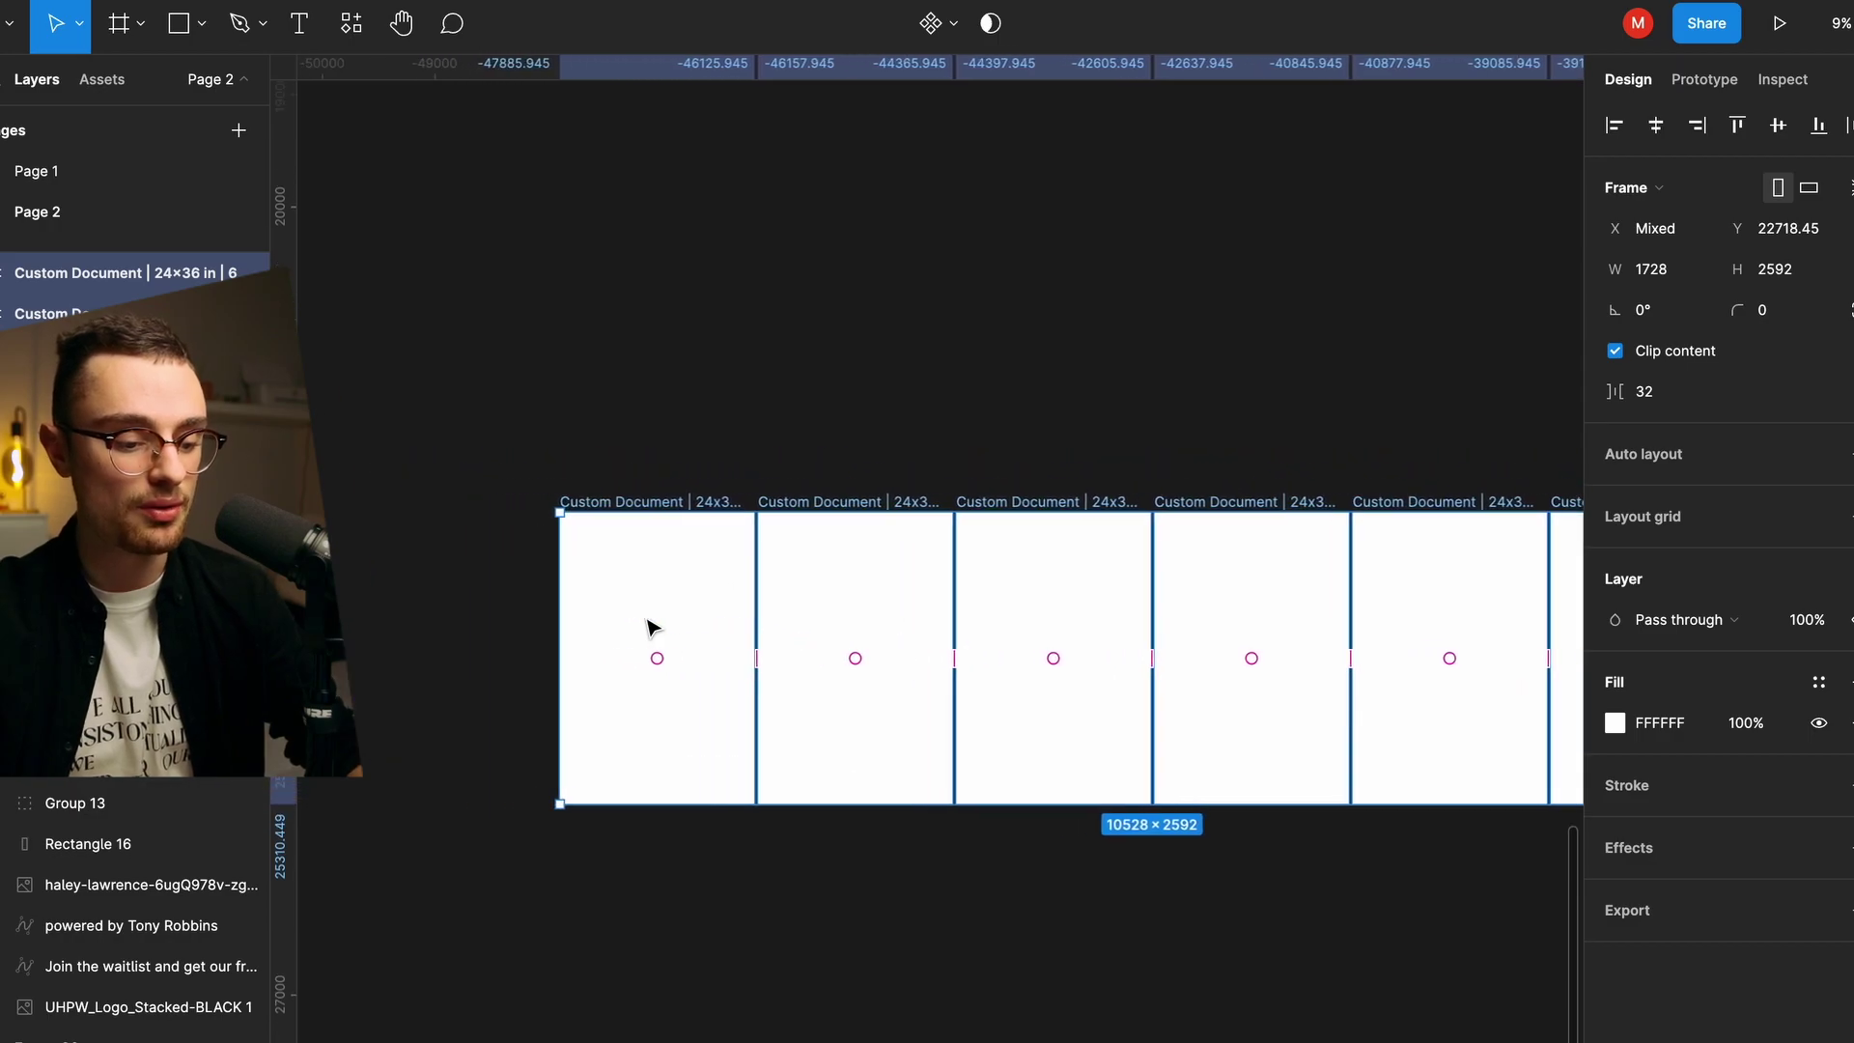
scroll(647, 628, "up", 5)
left_click(739, 265)
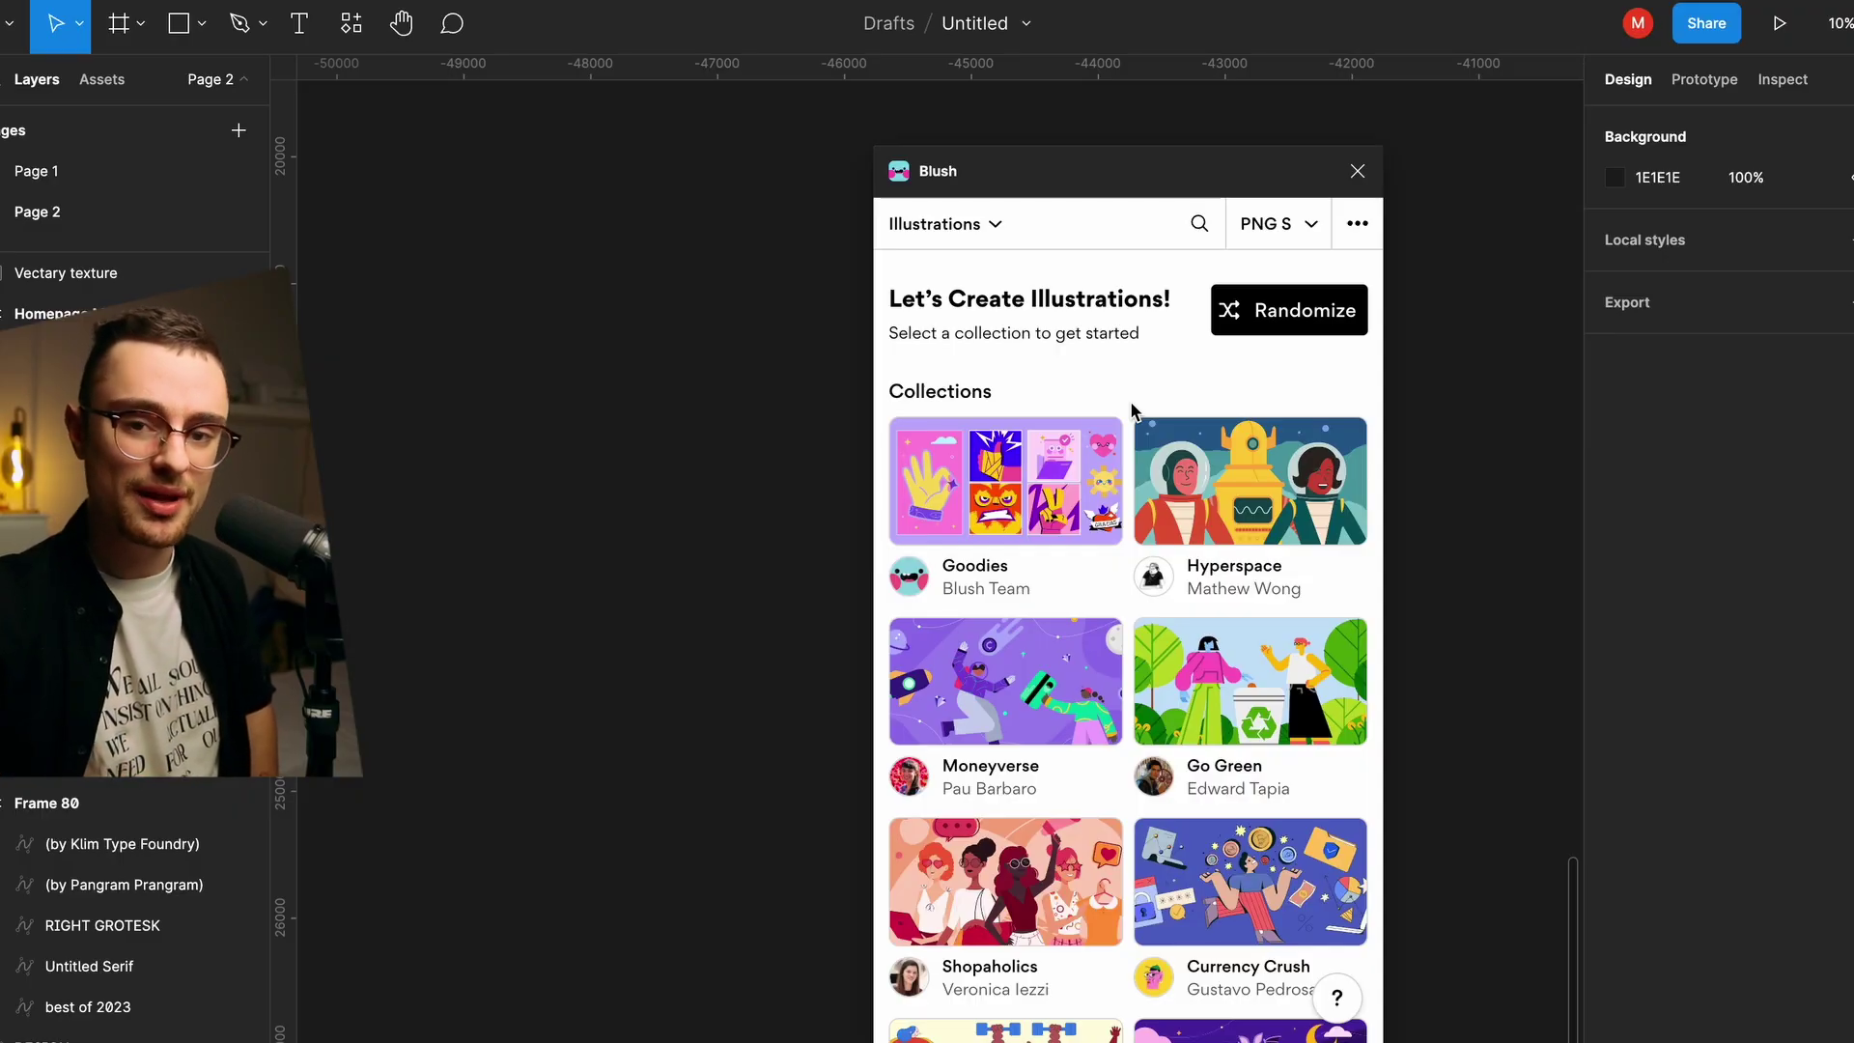
Step: Insert the Hyperspace floating female astronaut and give it a waving upper body
left_click(1165, 450)
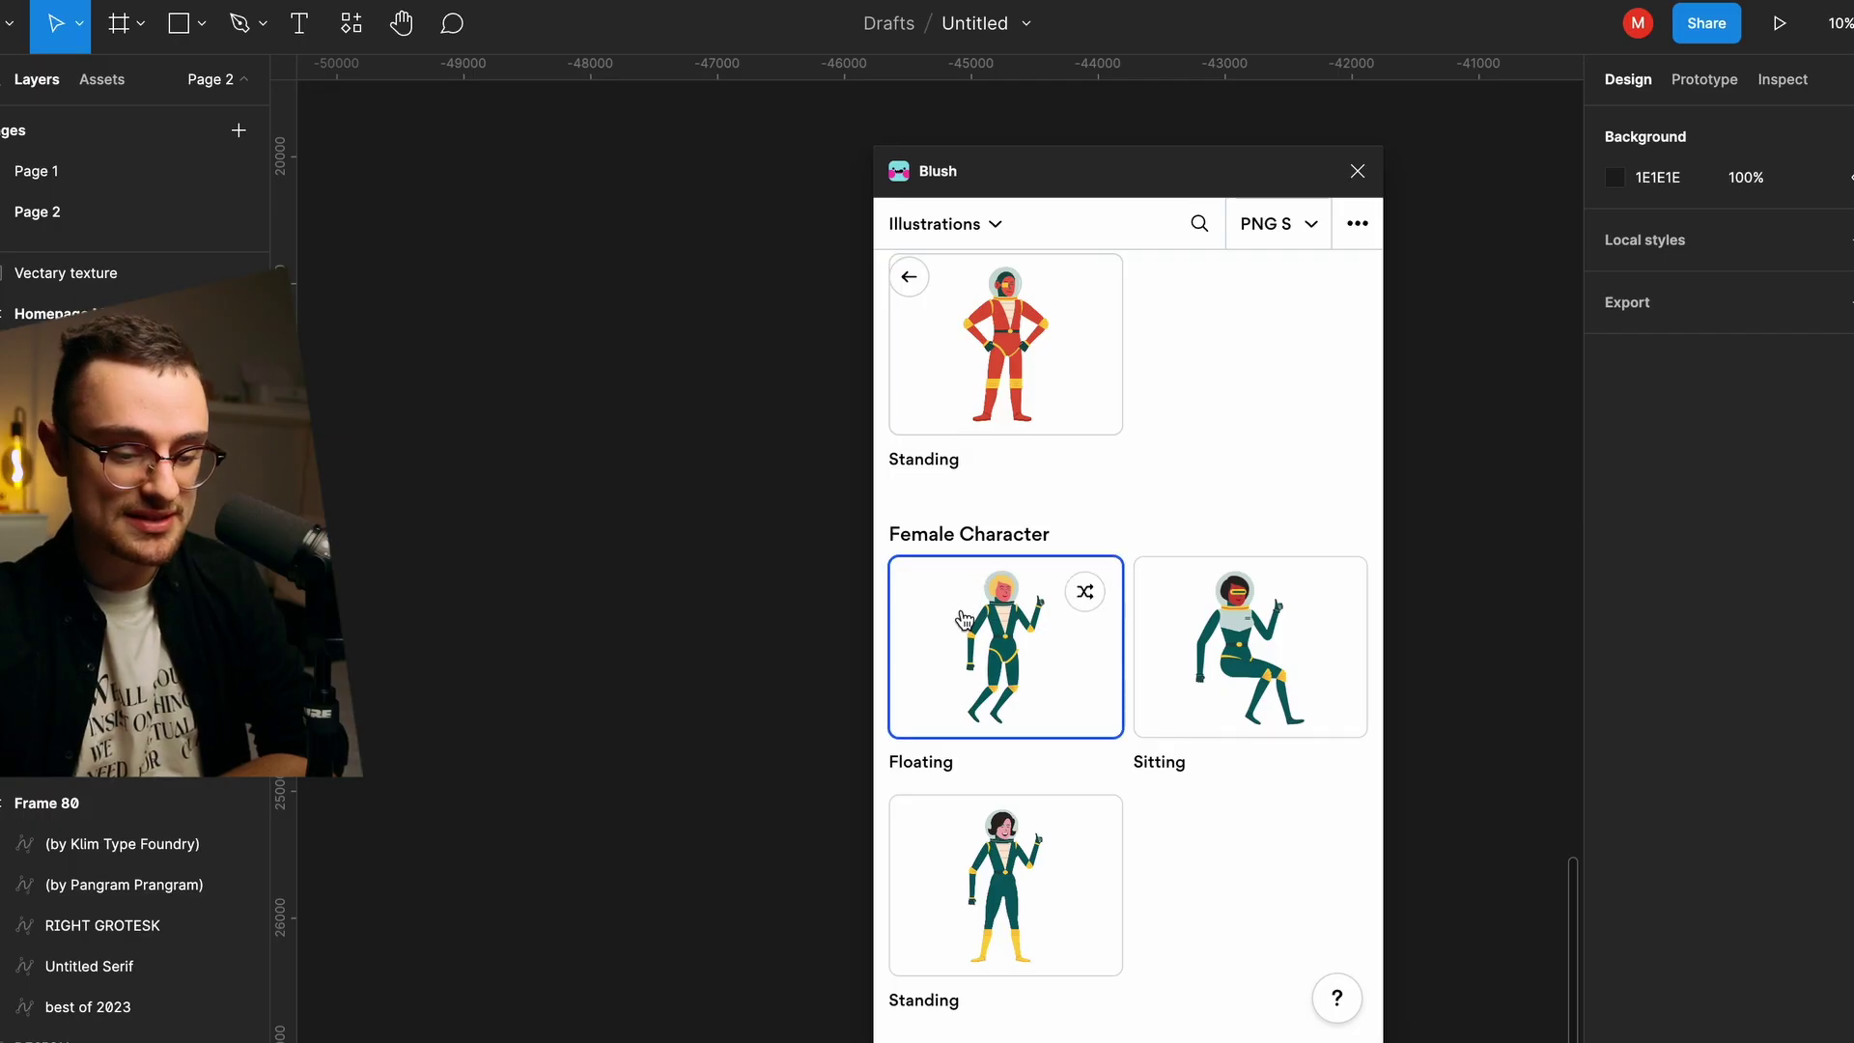
left_click(963, 619)
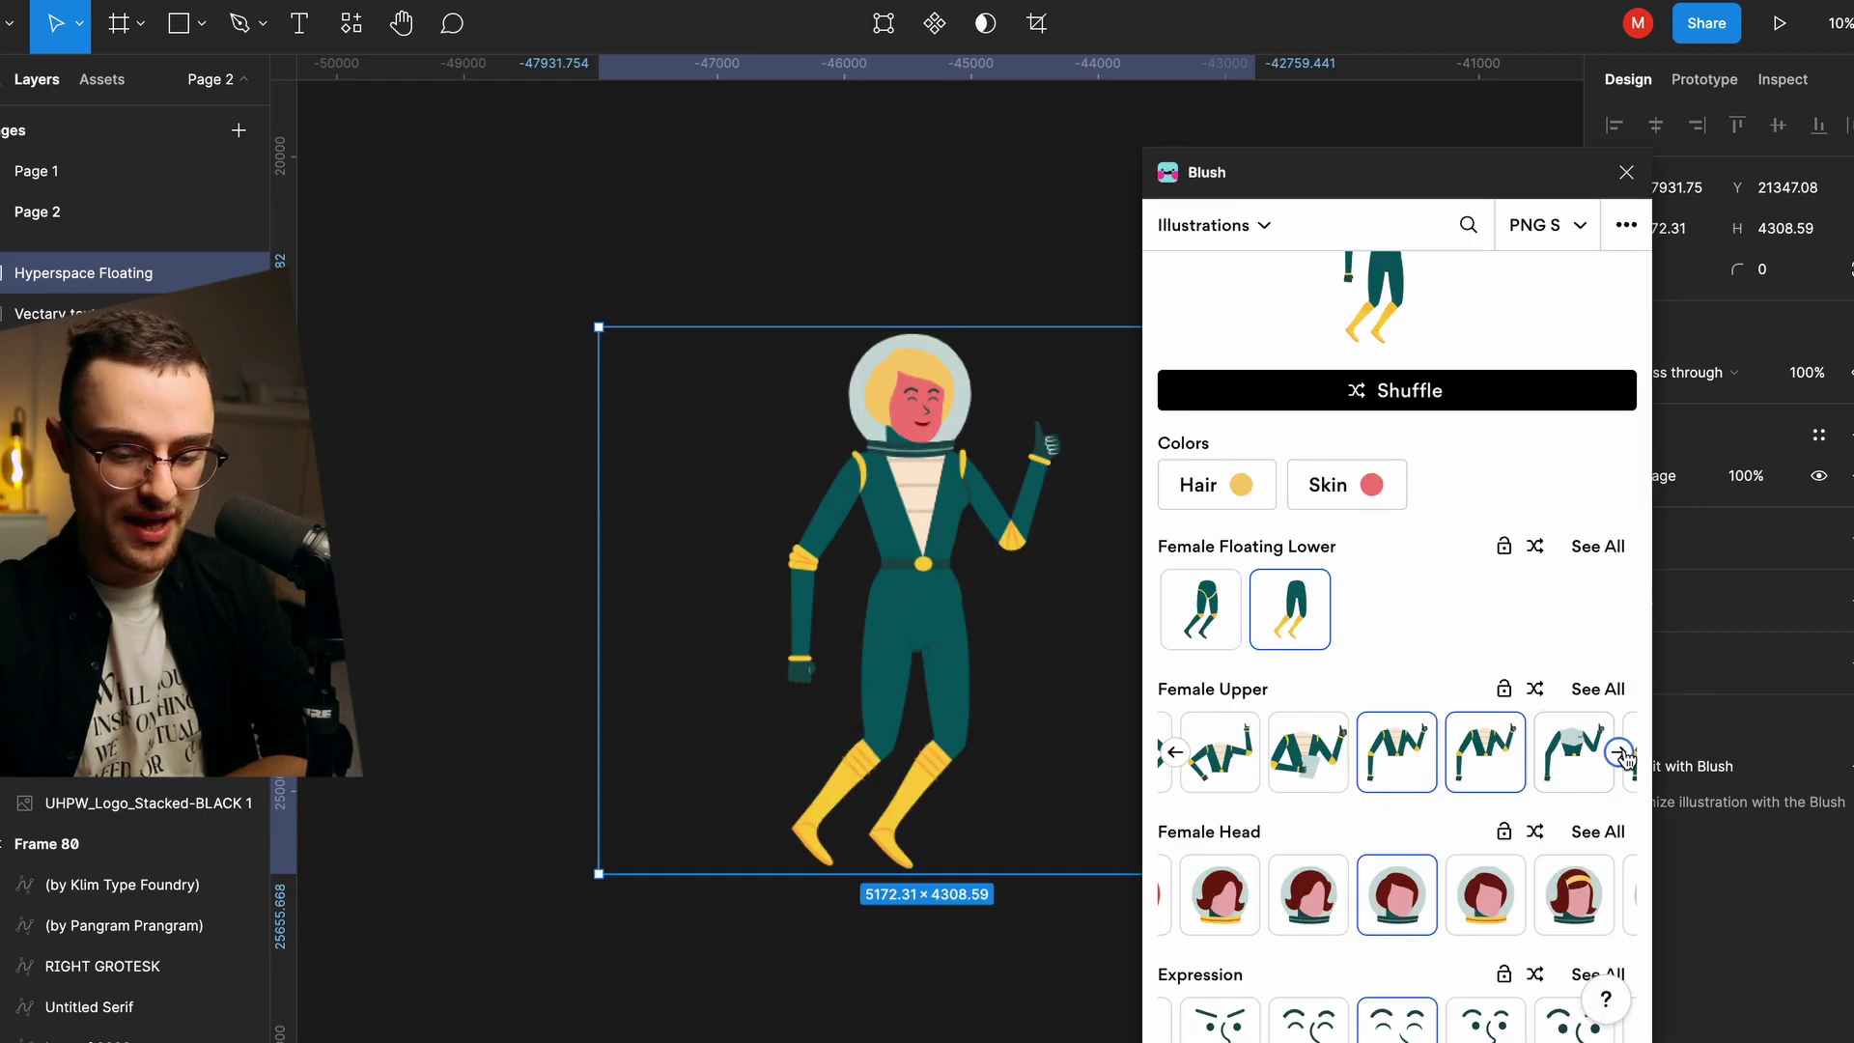
left_click(1619, 753)
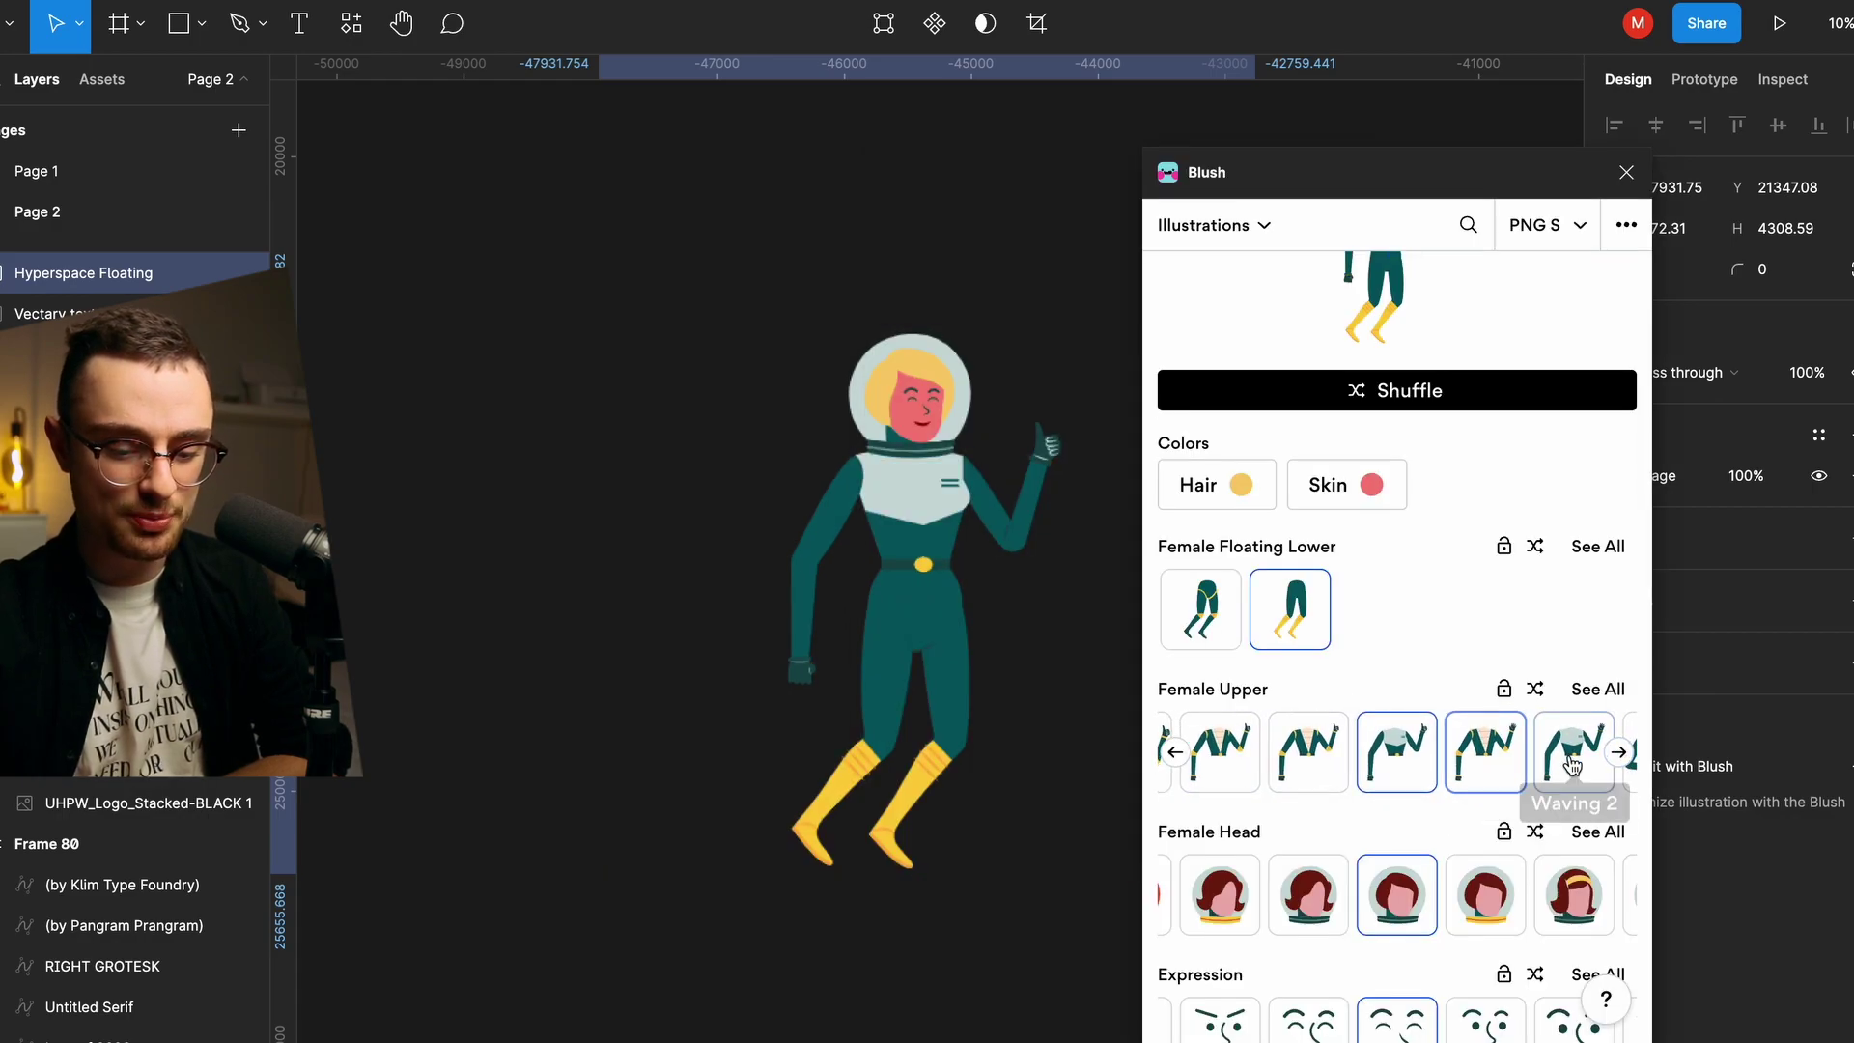
left_click(1487, 760)
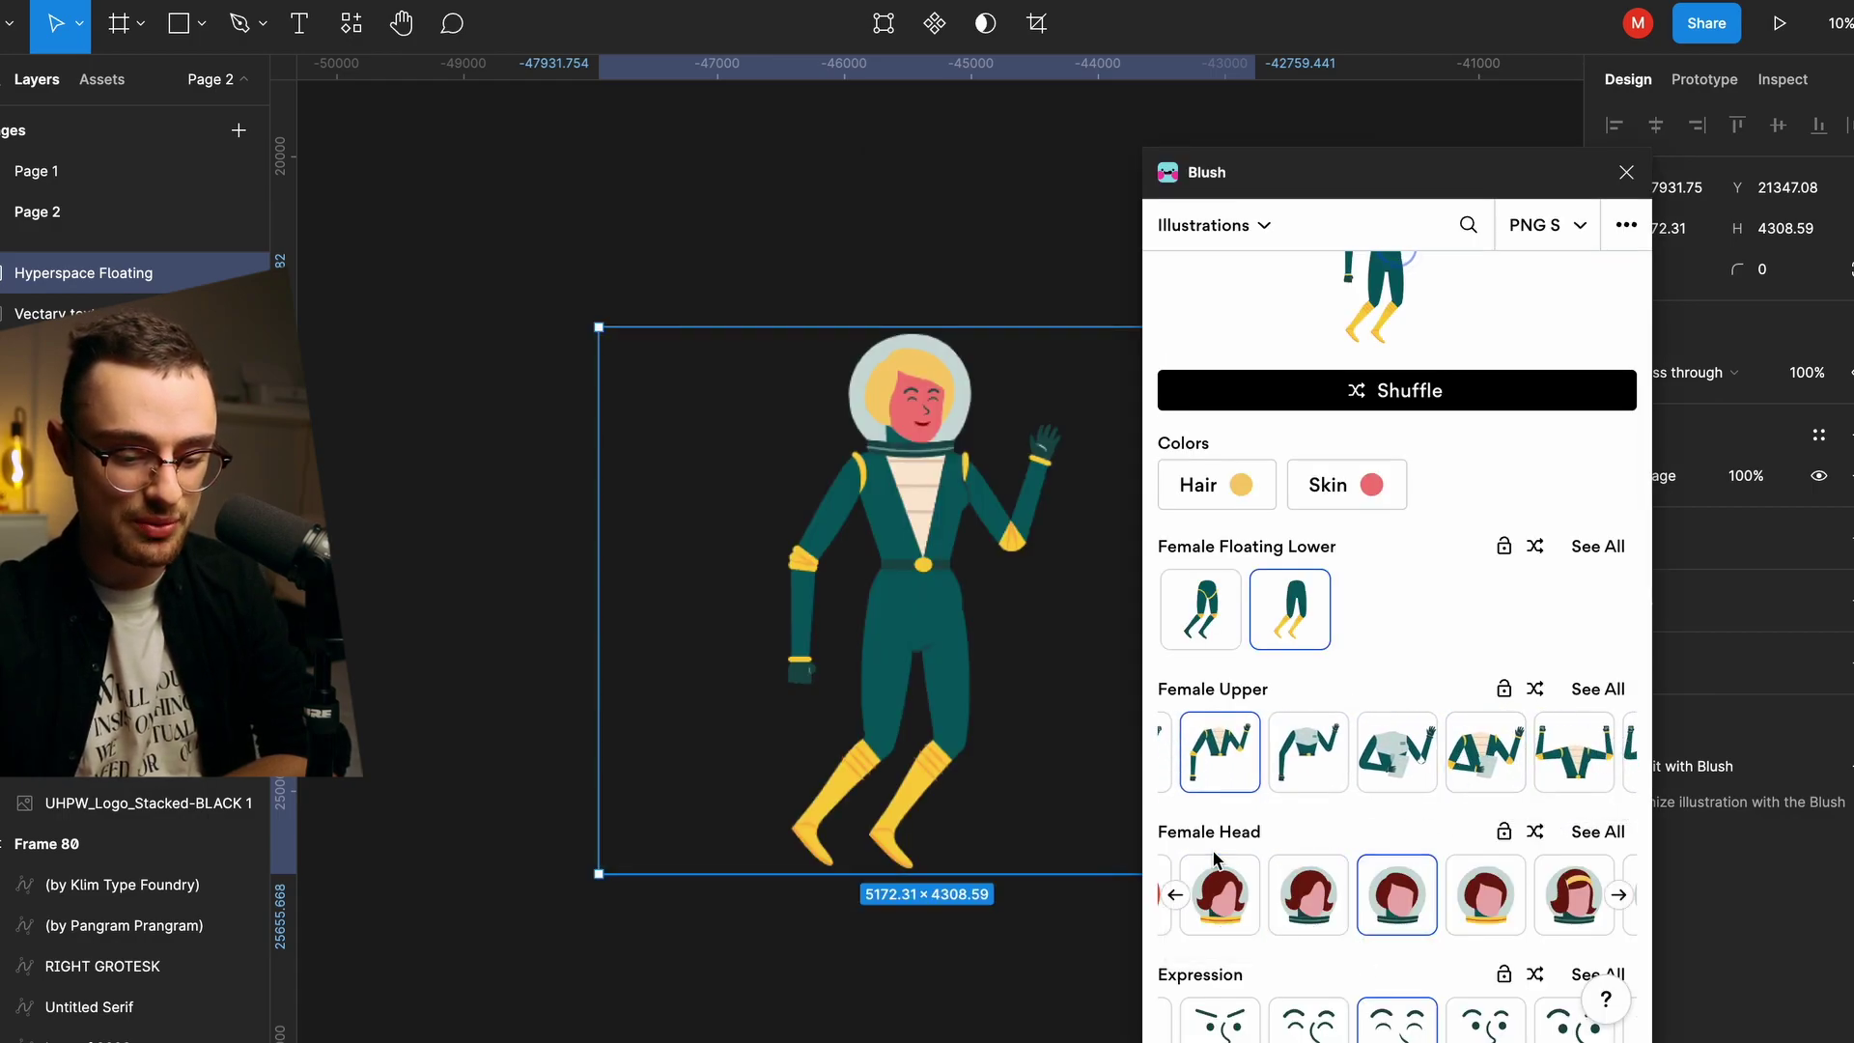
Step: Switch the astronaut to another head style with an angry expression
left_click(1217, 895)
scroll(1208, 869, "down", 2)
left_click(1391, 724)
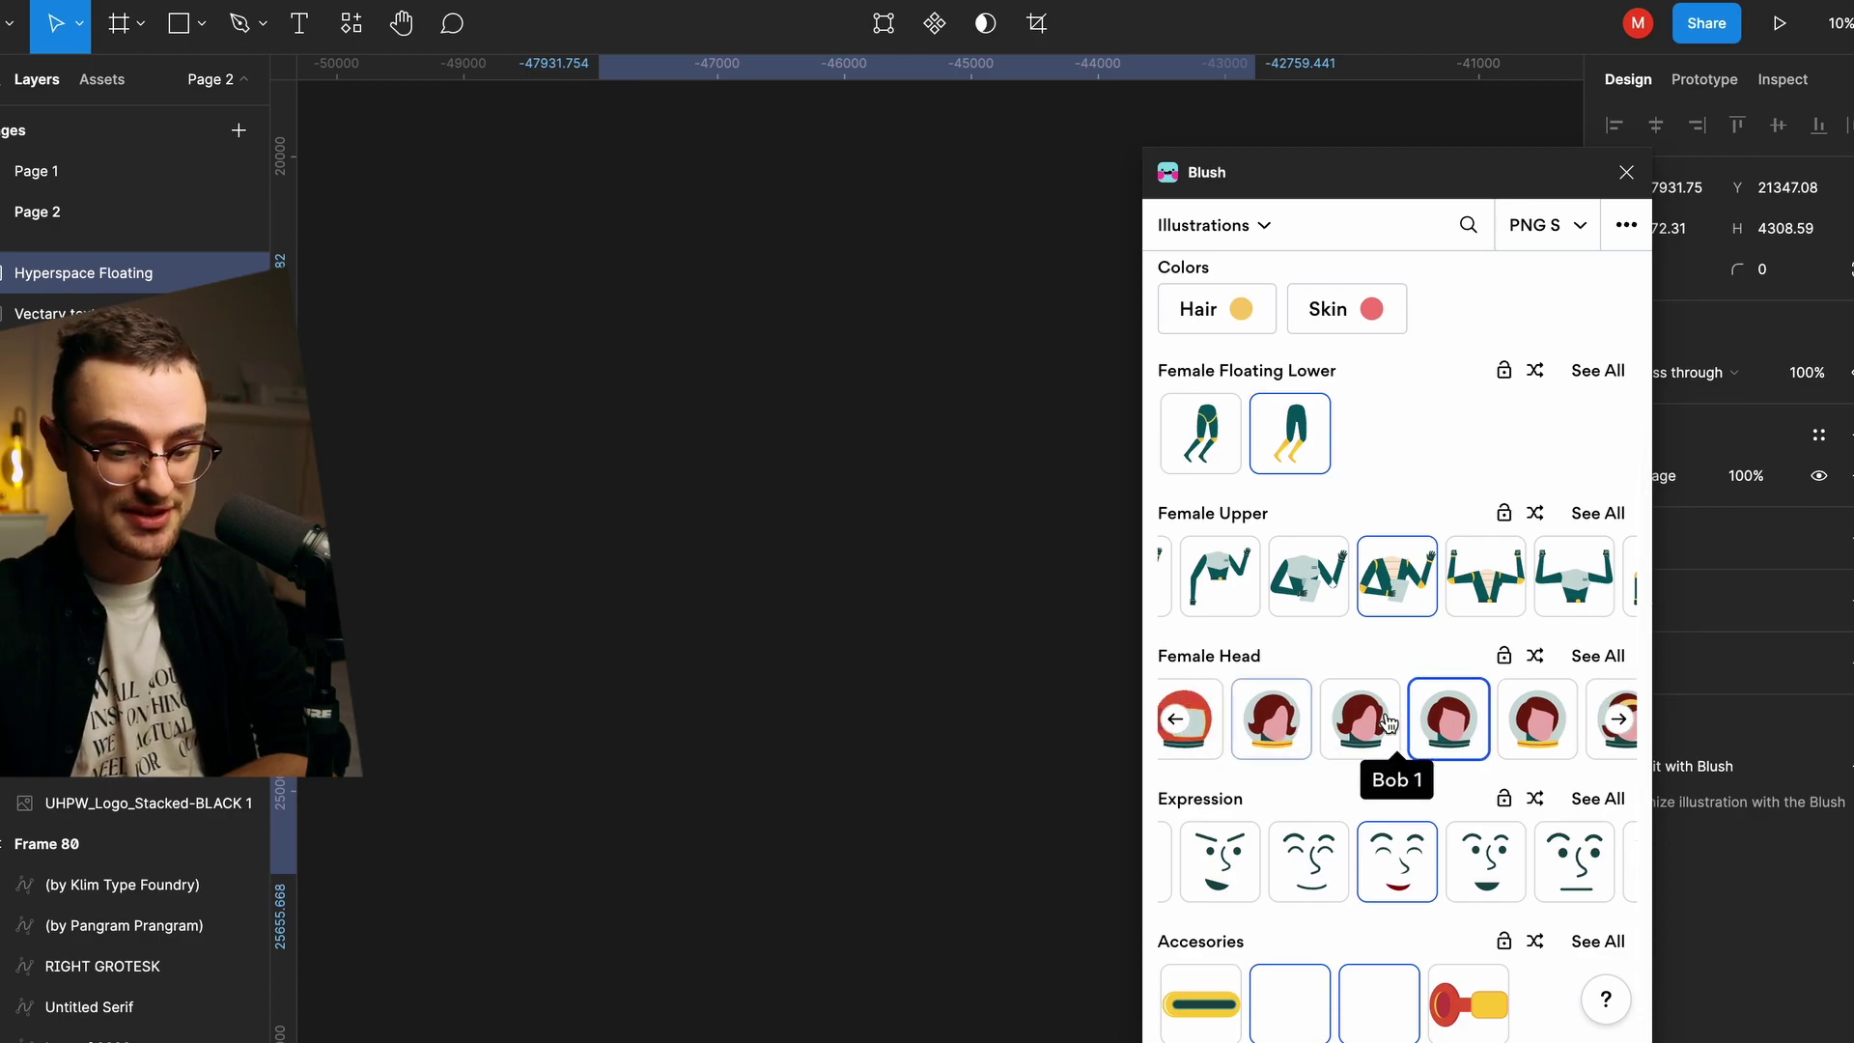
left_click(1246, 853)
scroll(1246, 853, "down", 1)
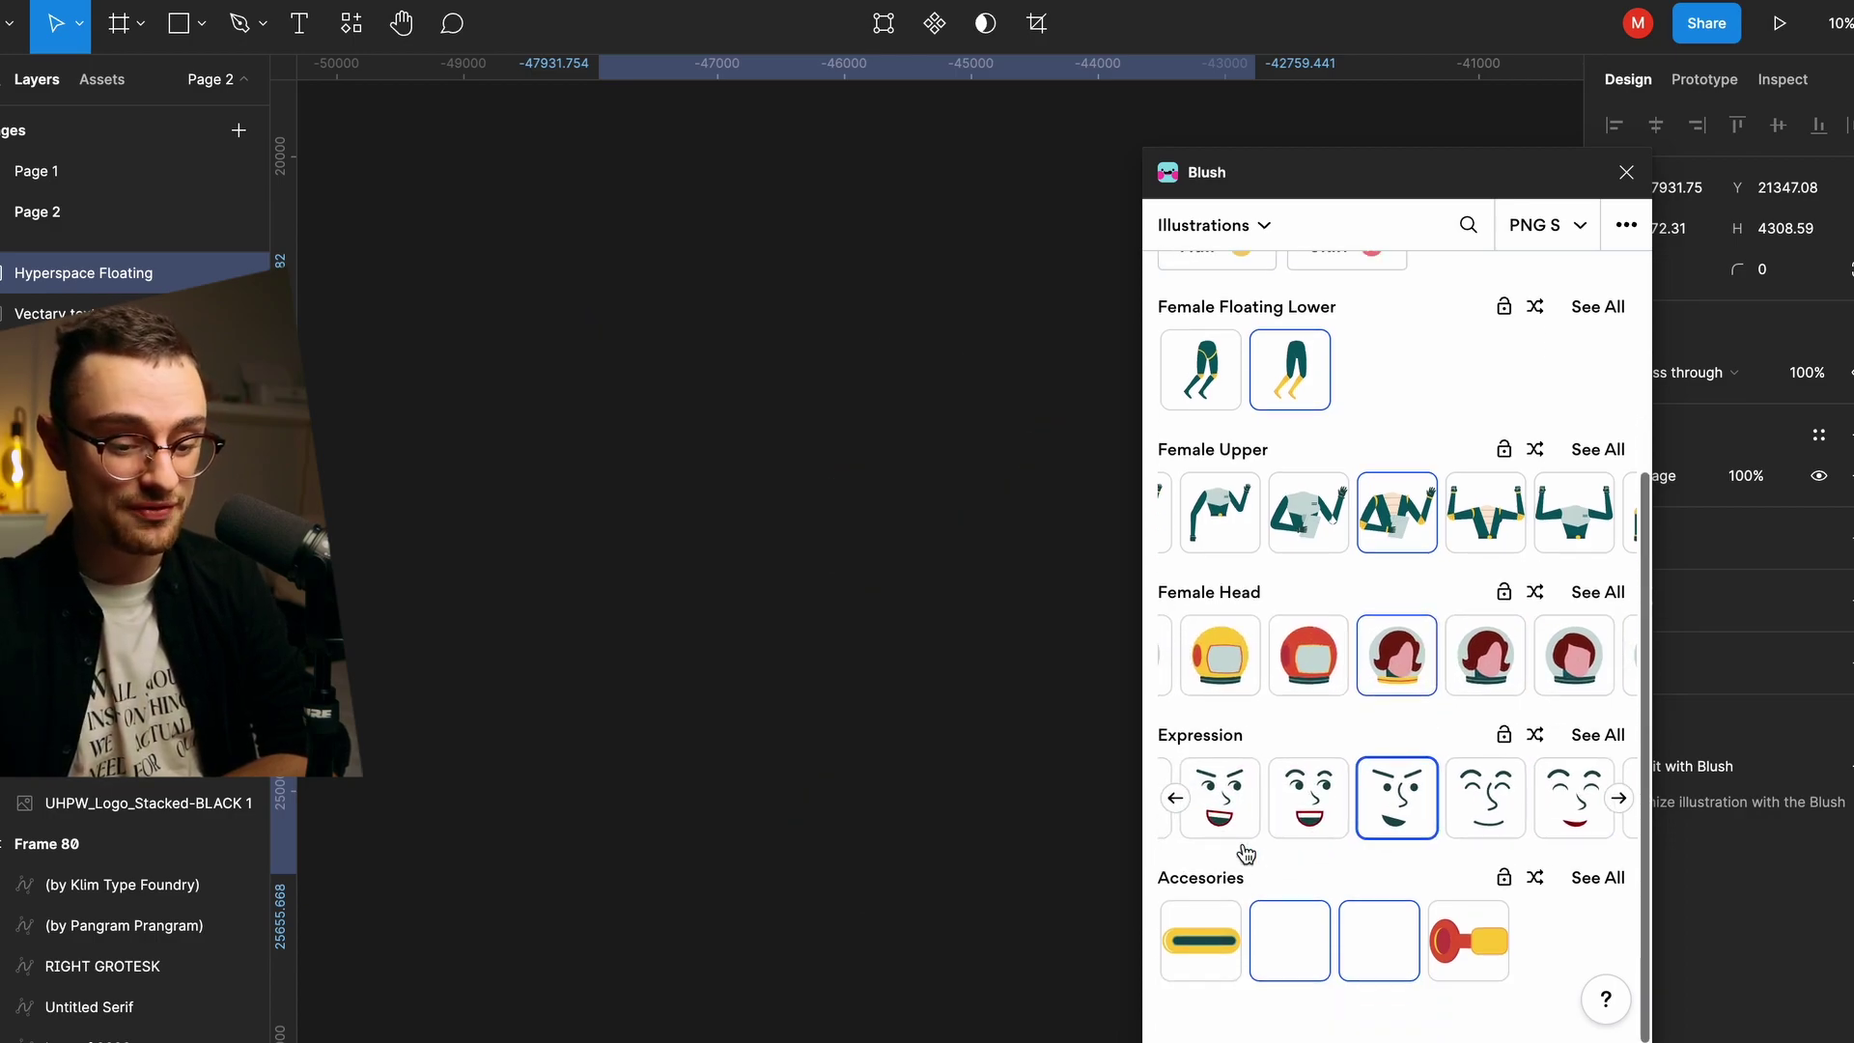
scroll(894, 410, "down", 1)
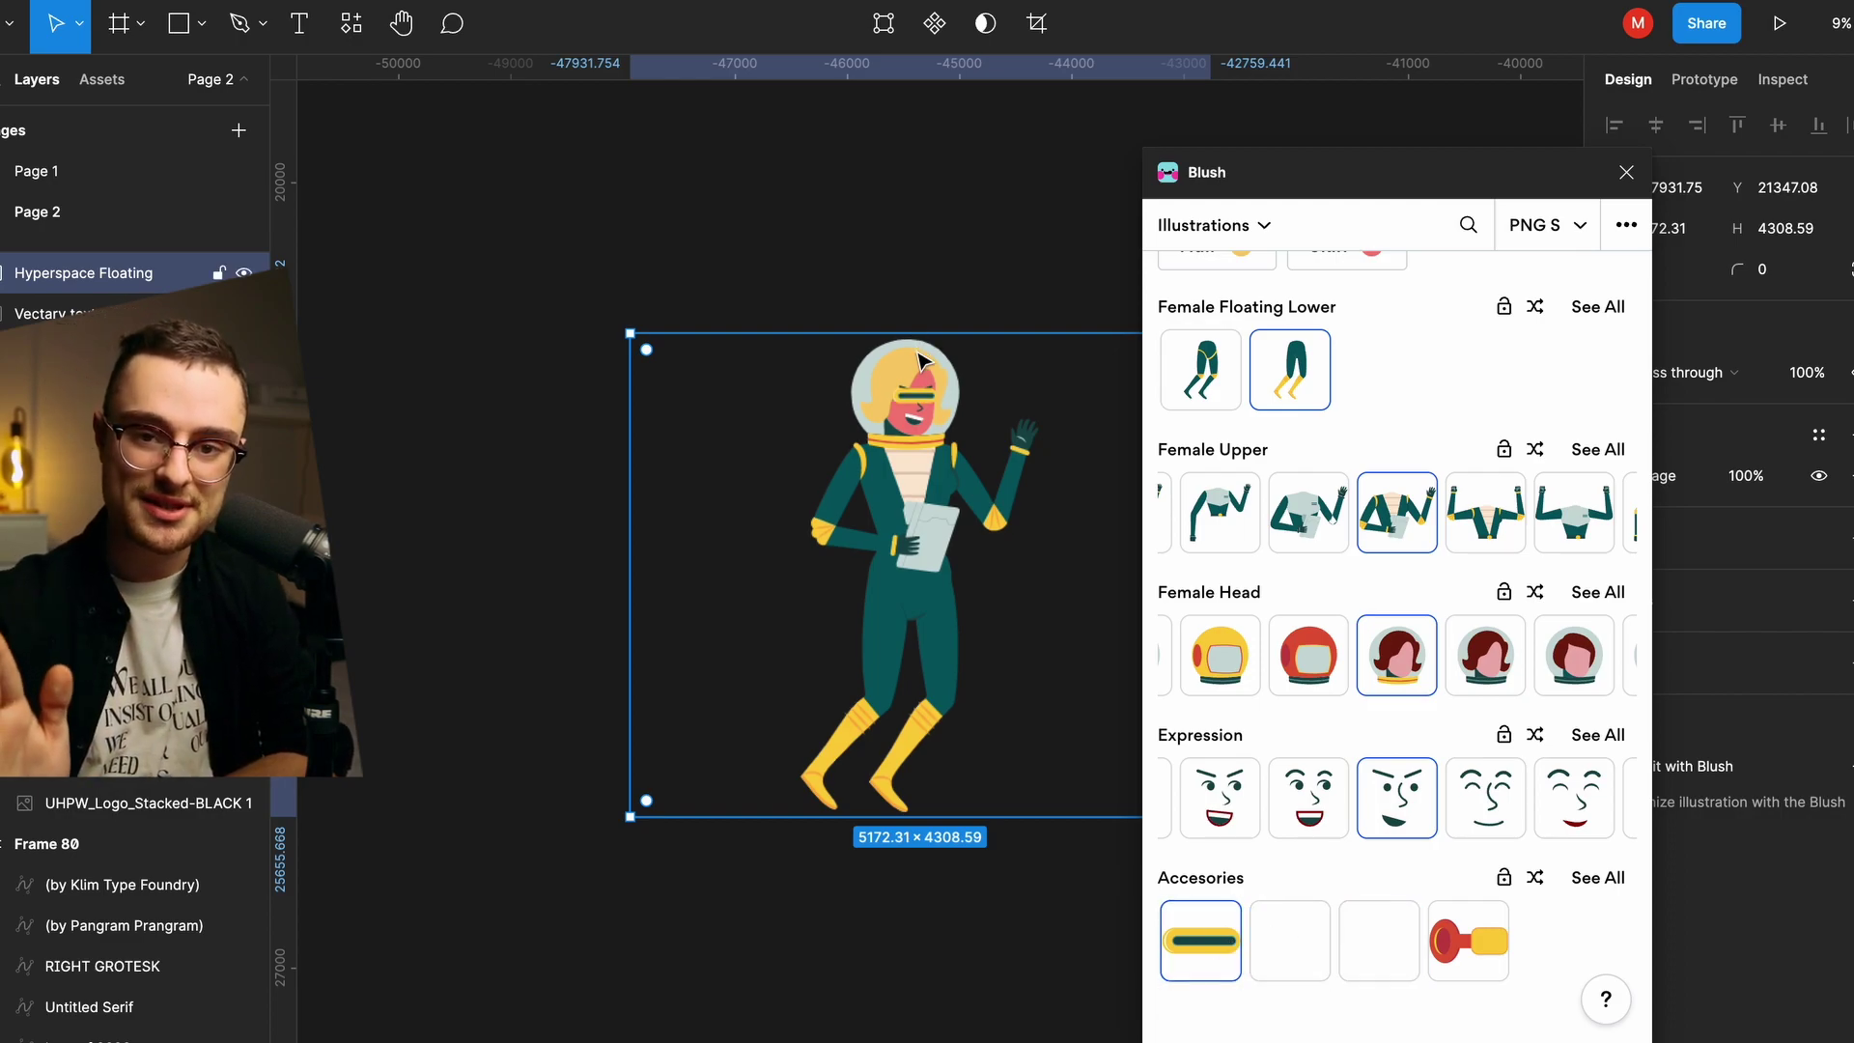
Step: Shrink the astronaut to about 2192 × 1826, move it up-right, then open Cityscapes
left_click(1628, 172)
left_click_drag(1209, 331, 876, 608)
scroll(796, 608, "up", 4)
left_click_drag(708, 734, 1075, 364)
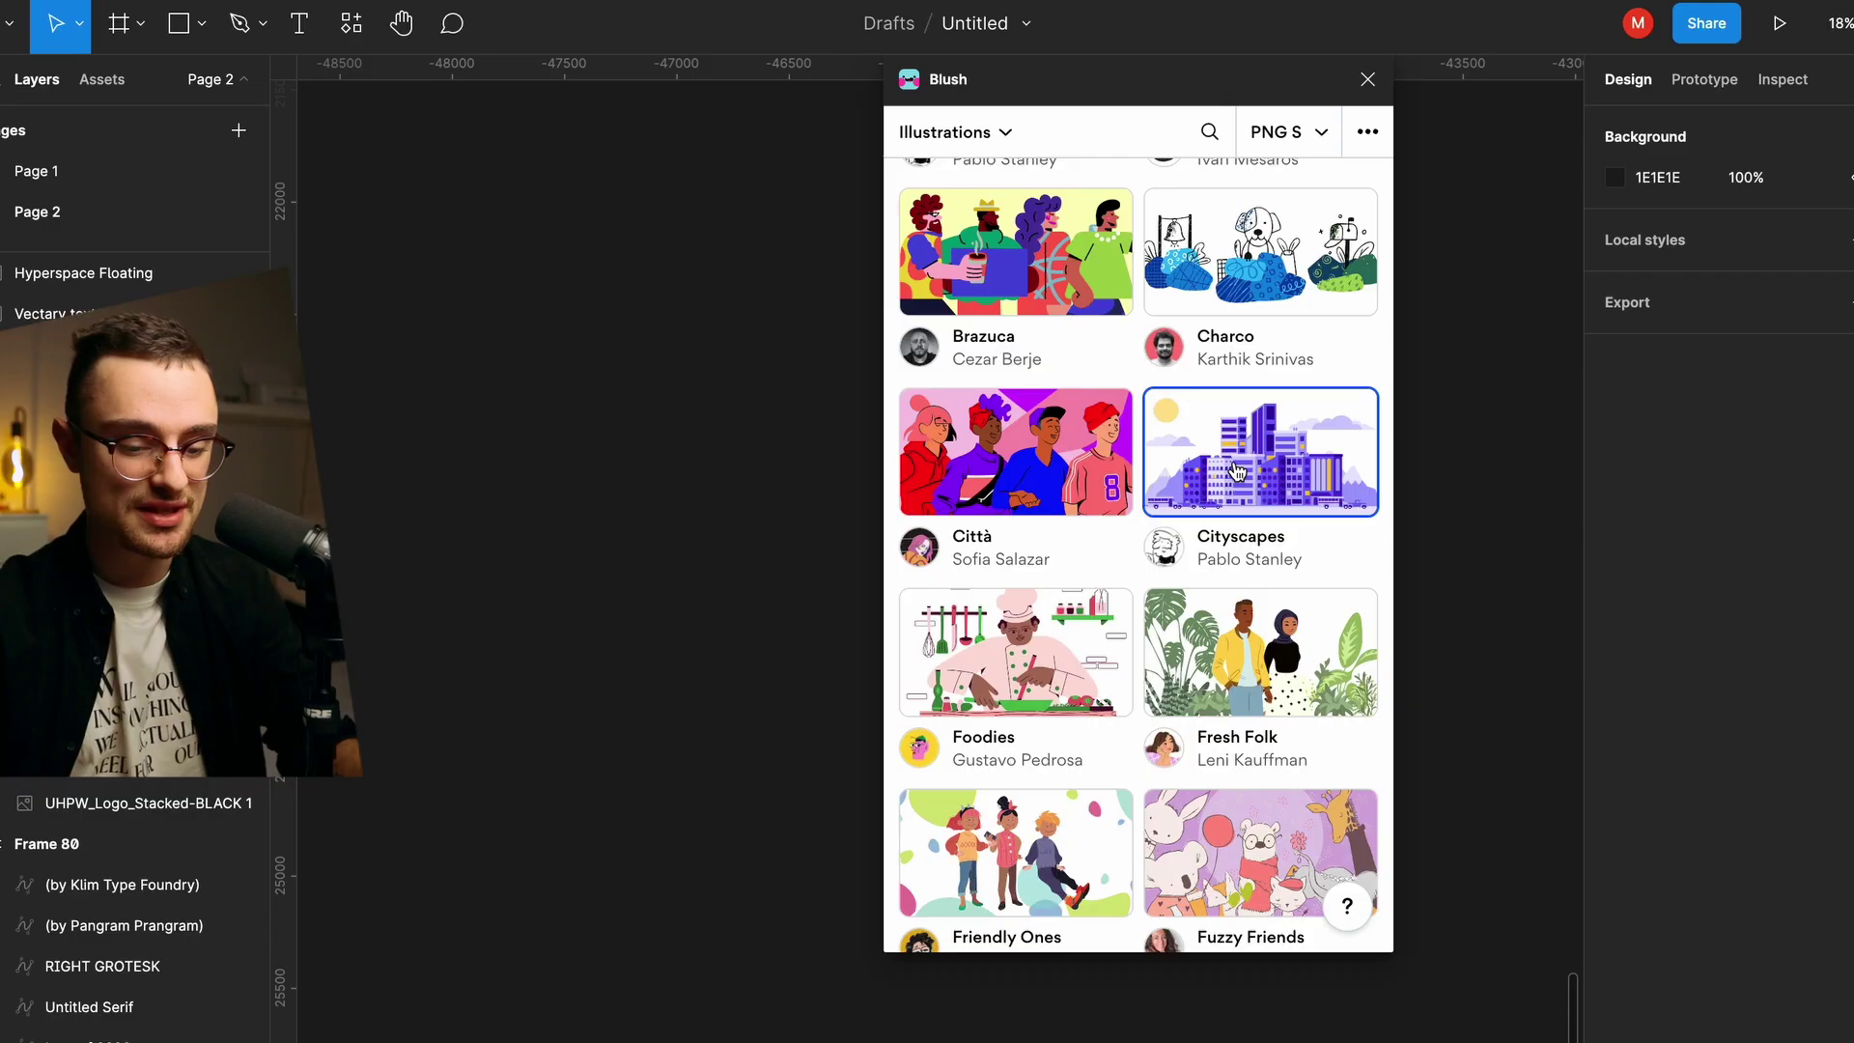
left_click(1237, 471)
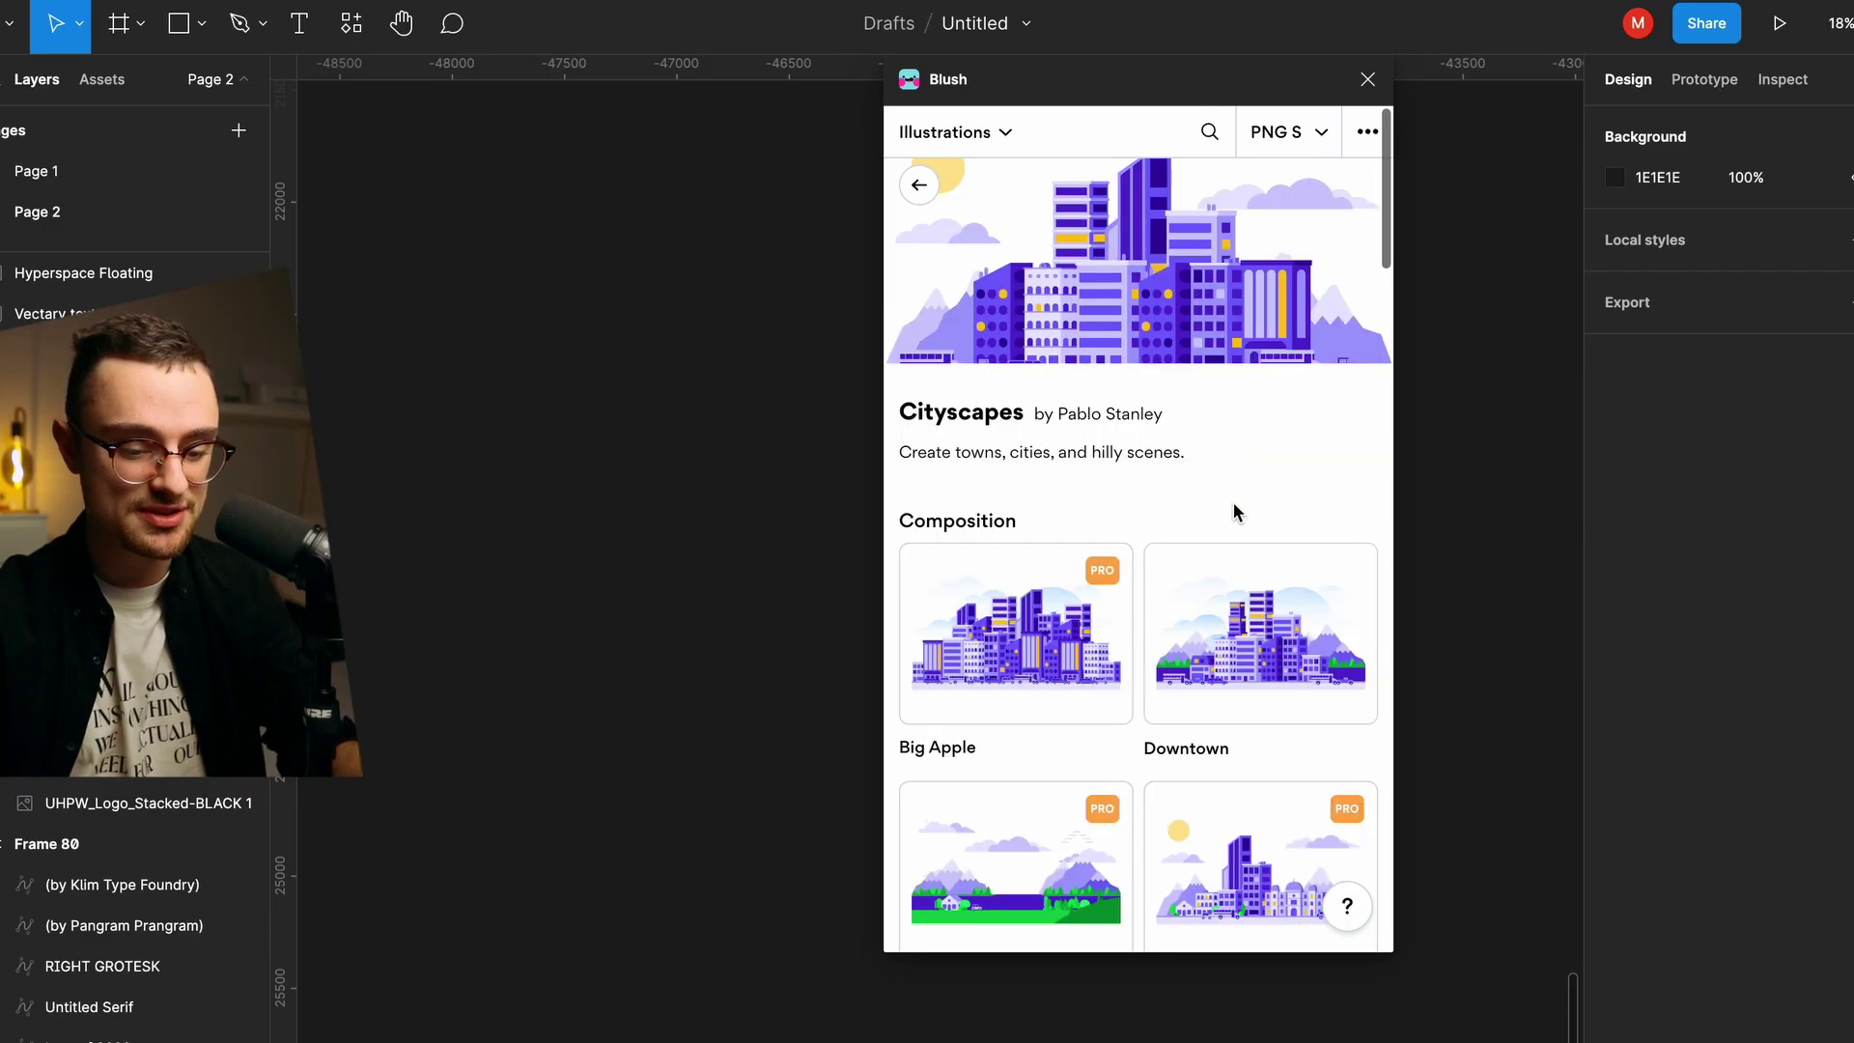
Step: Insert the Downtown cityscape illustration and scroll through its customiser options
left_click(1232, 655)
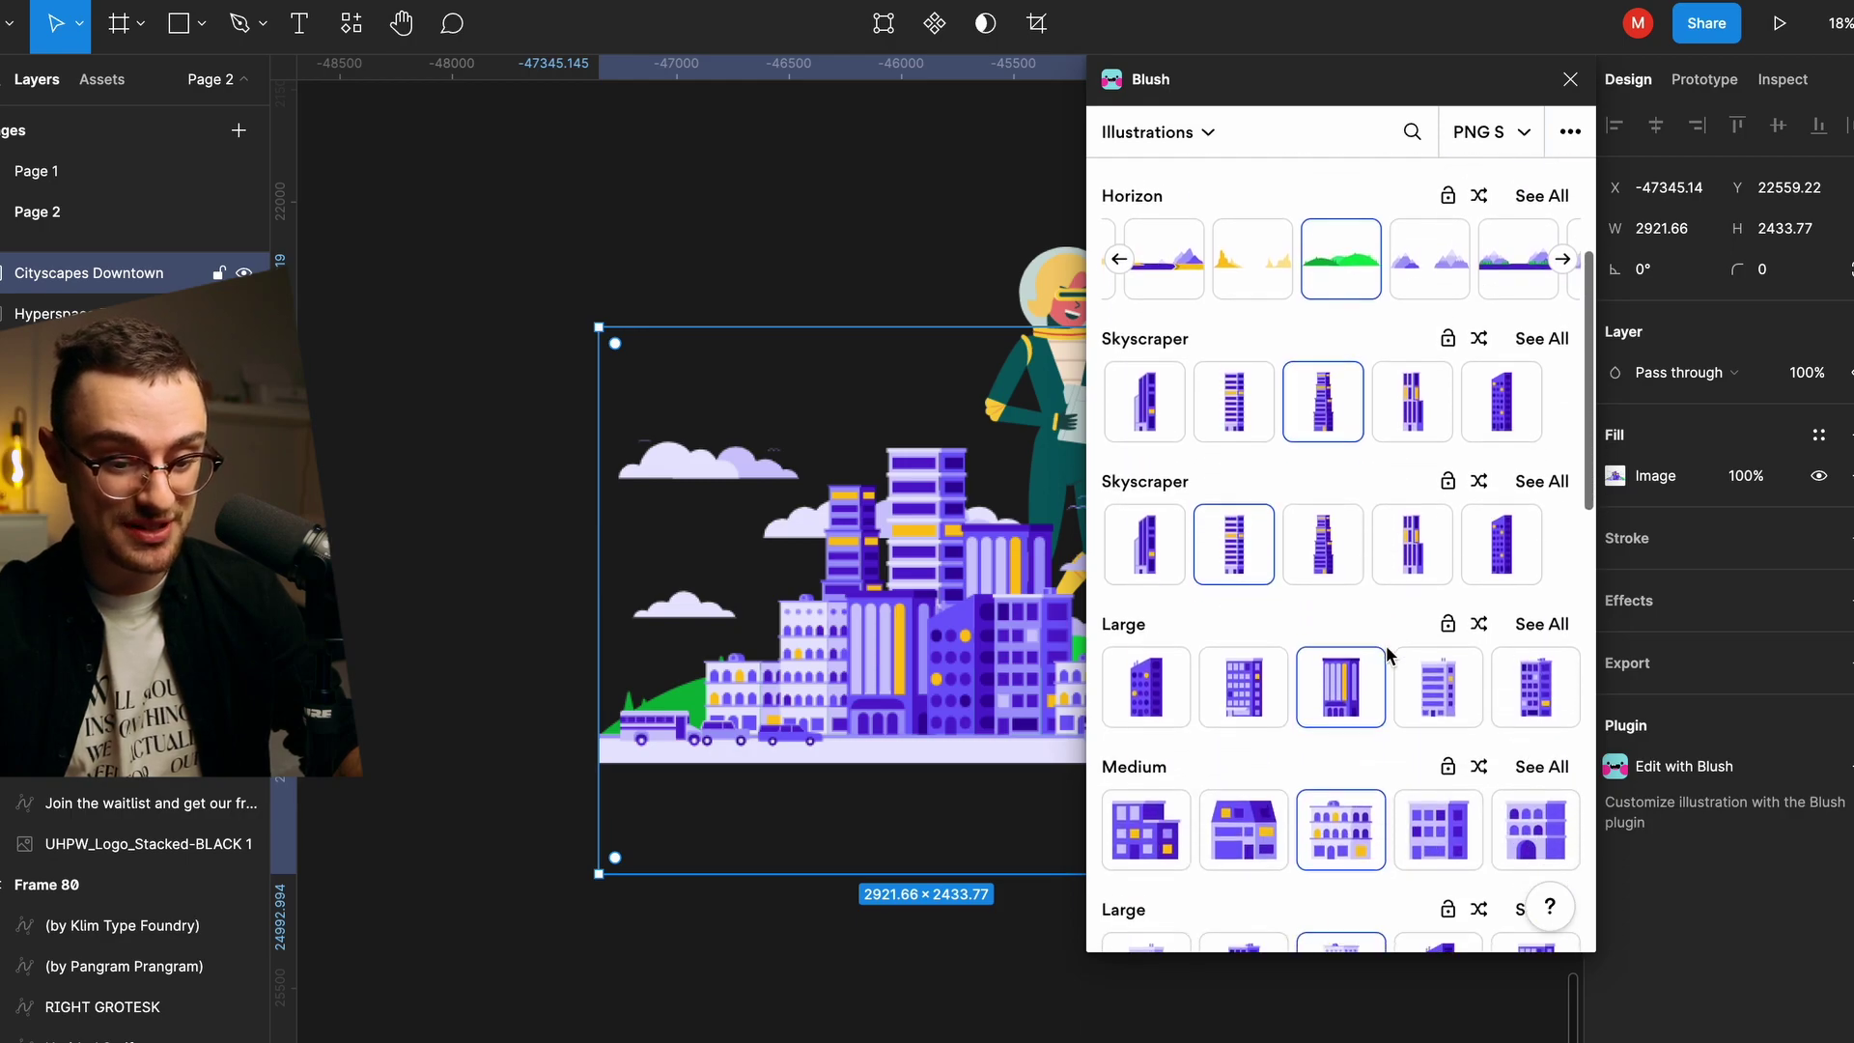
scroll(1388, 654, "down", 15)
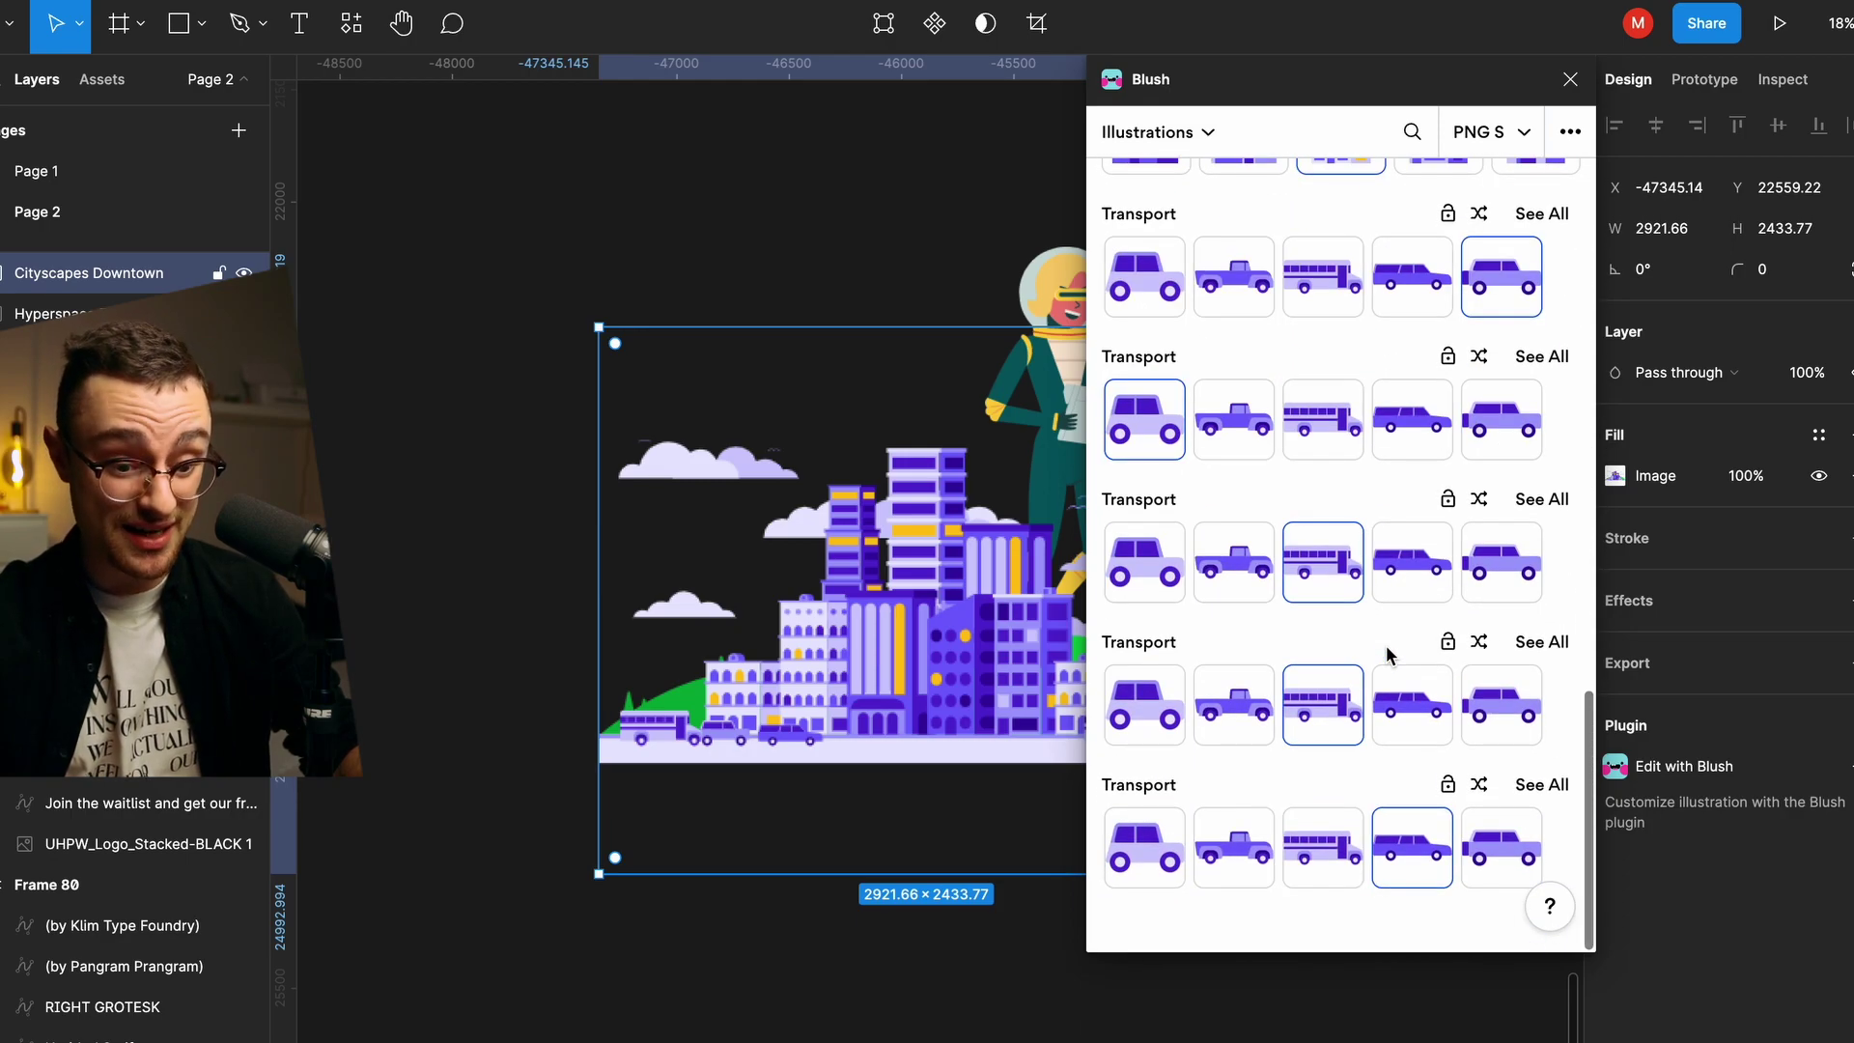